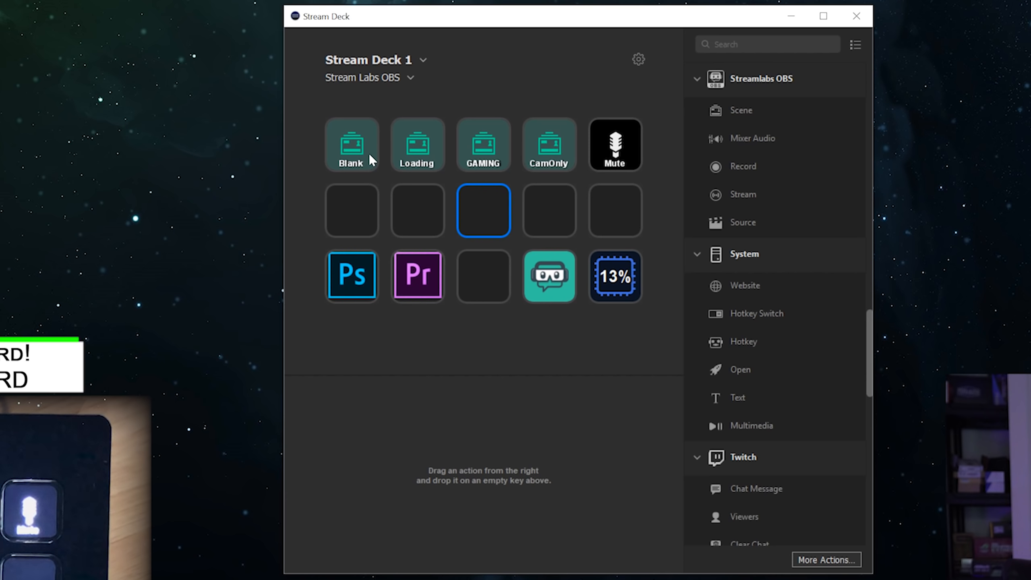
# Review the actions assigned to the Blank, Loading, GAMING, Mute, Streamlabs OBS and CPU keys, along with the empty keys
pyautogui.click(369, 154)
pyautogui.click(364, 278)
pyautogui.click(479, 277)
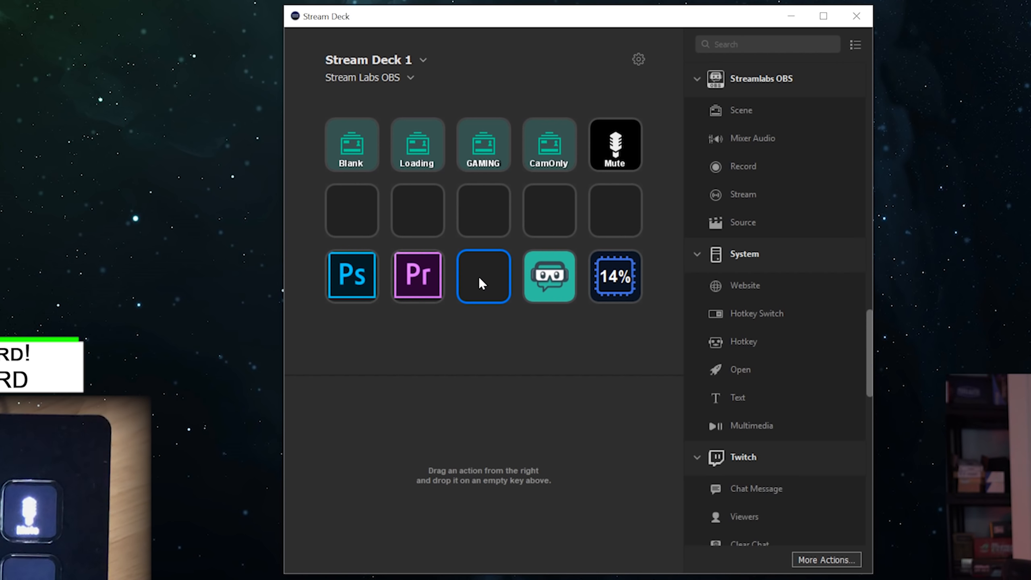
pyautogui.click(348, 146)
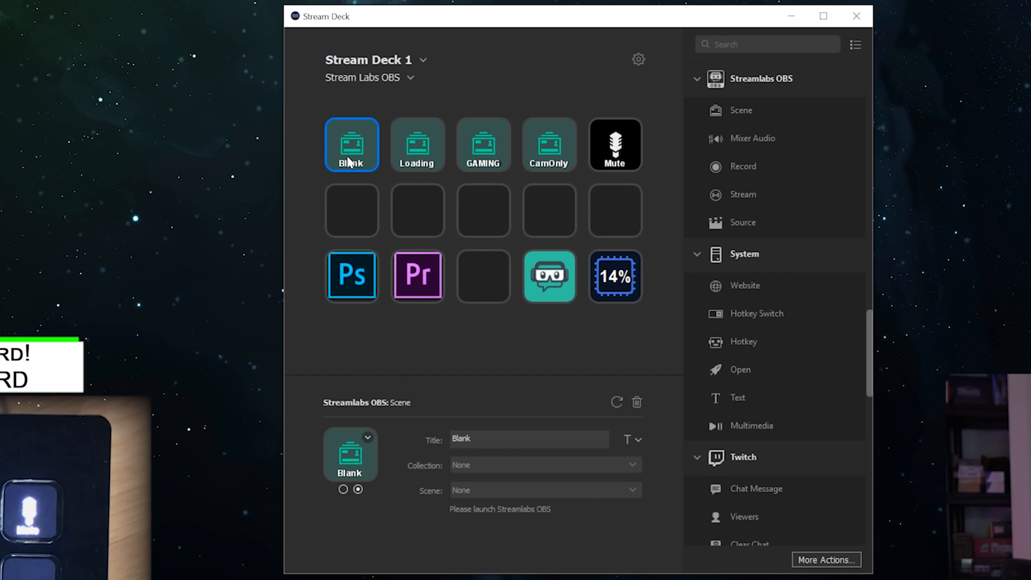
pyautogui.click(403, 142)
pyautogui.click(485, 142)
pyautogui.click(630, 141)
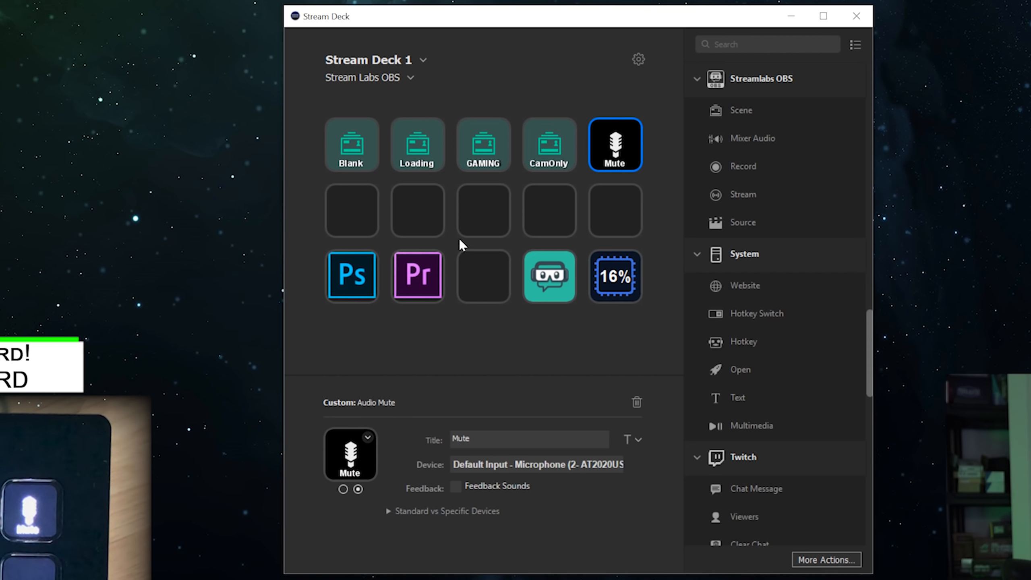
pyautogui.click(549, 276)
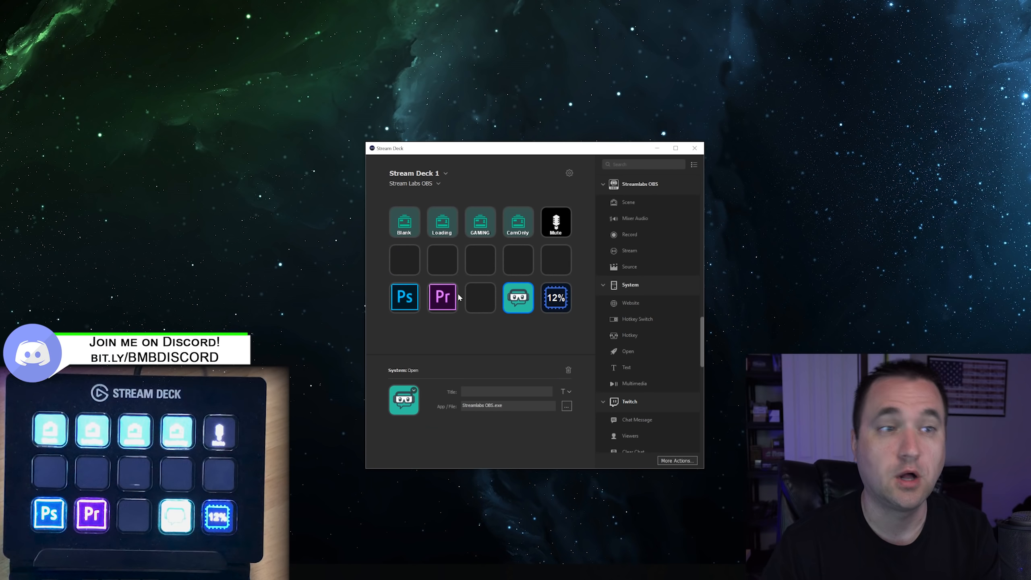
pyautogui.click(561, 298)
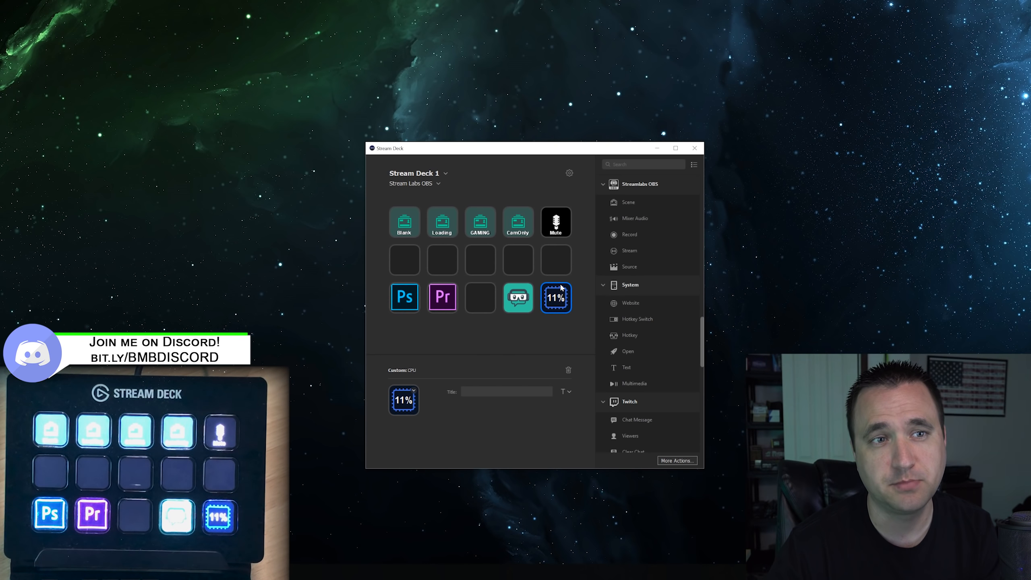
pyautogui.click(478, 254)
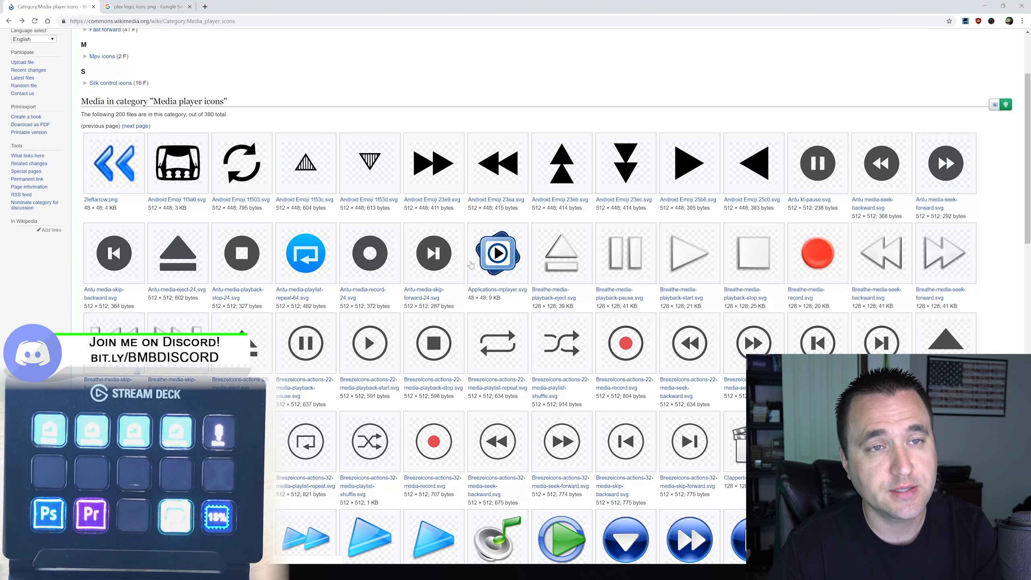
# Browse the Wikimedia Commons media player icons for a matching set of rewind, pause and forward icons
pyautogui.scroll(3, 470, 265)
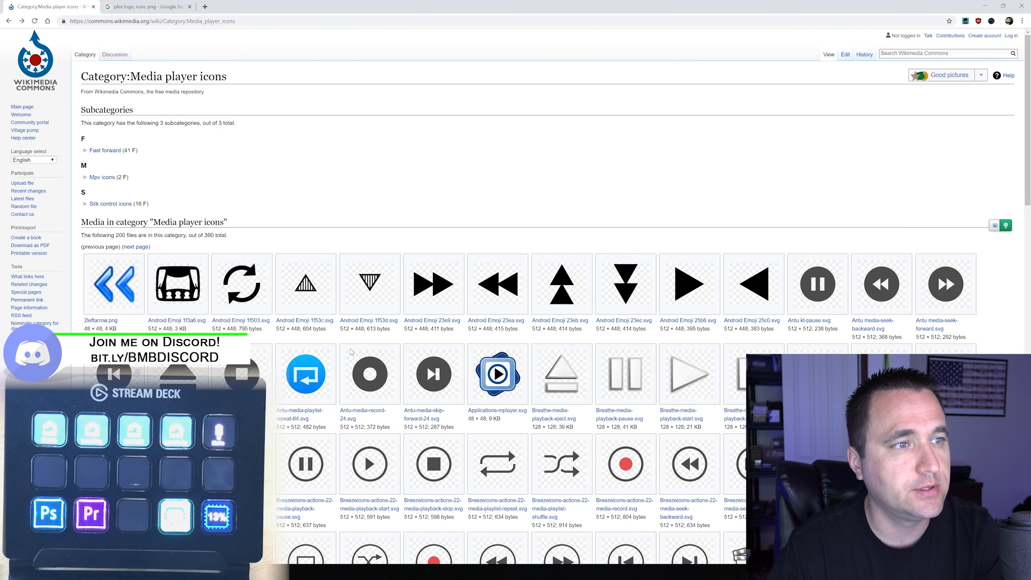
pyautogui.scroll(-5, 337, 348)
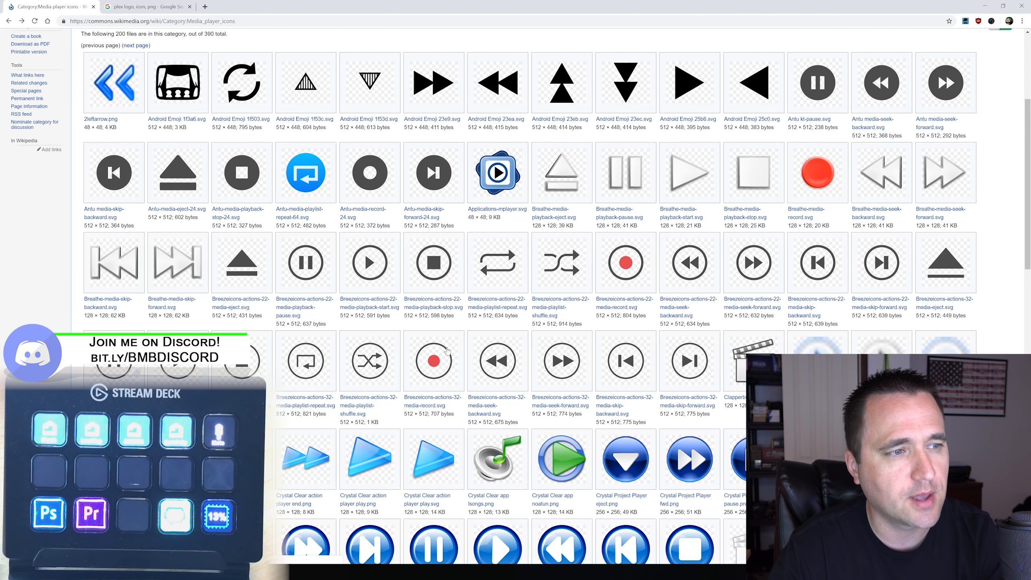
pyautogui.scroll(-6, 447, 350)
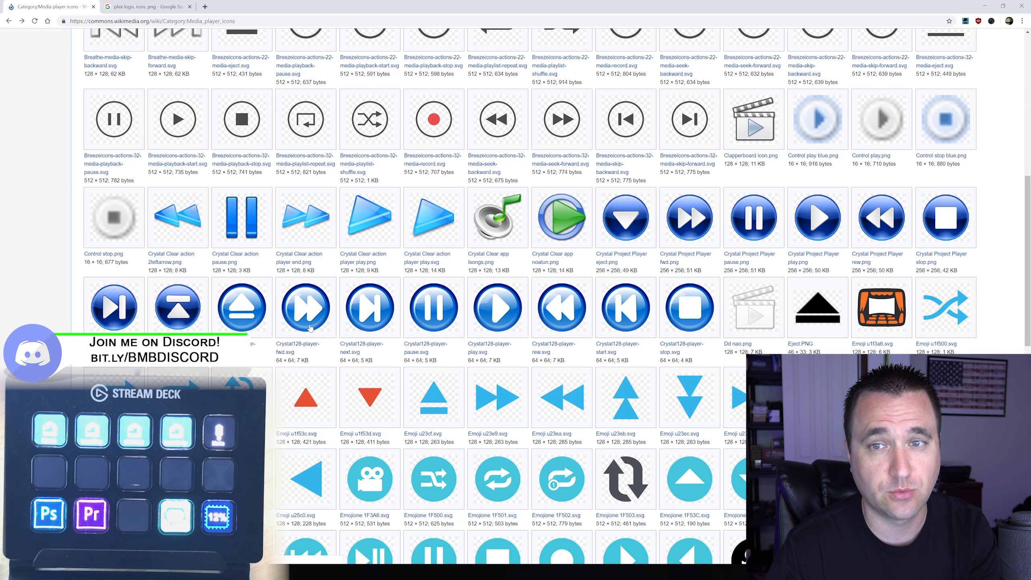
pyautogui.scroll(-5, 310, 326)
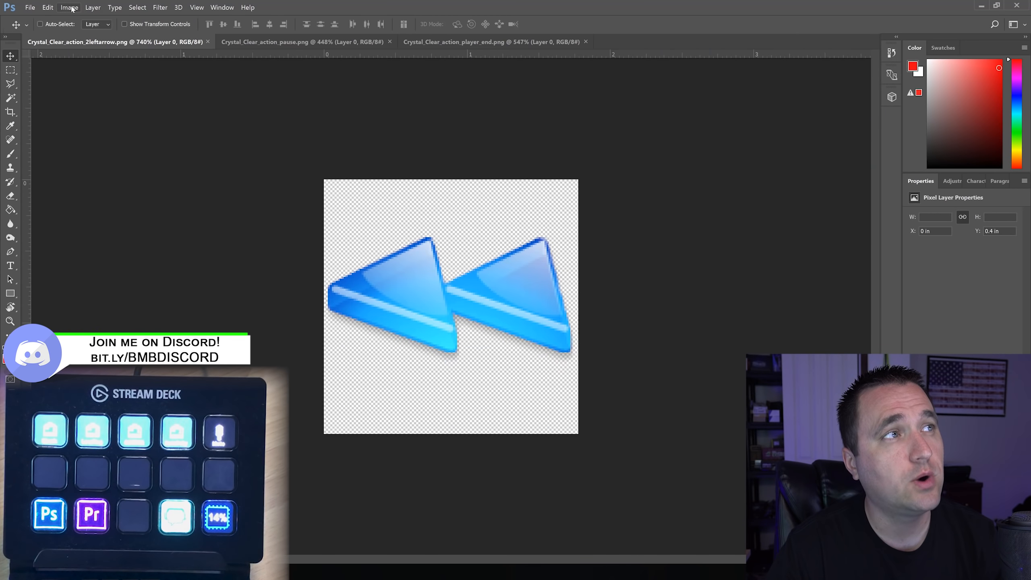
# Open a Hue/Saturation adjustment for Crystal_Clear_action_2leftarrow.png and shift the hue to about -168 with the whole icon uncovered
pyautogui.click(69, 7)
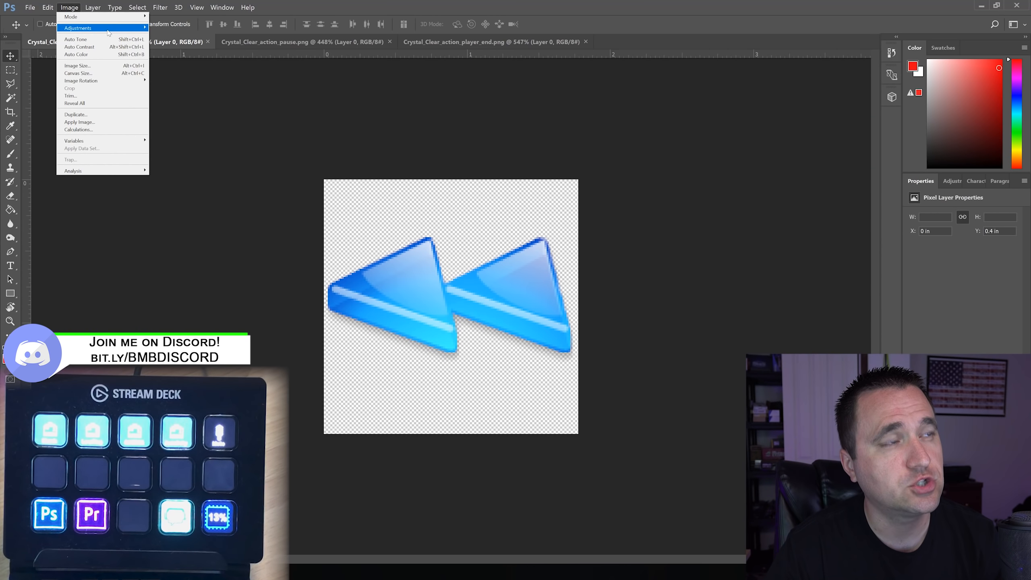
pyautogui.moveTo(108, 30)
pyautogui.click(179, 70)
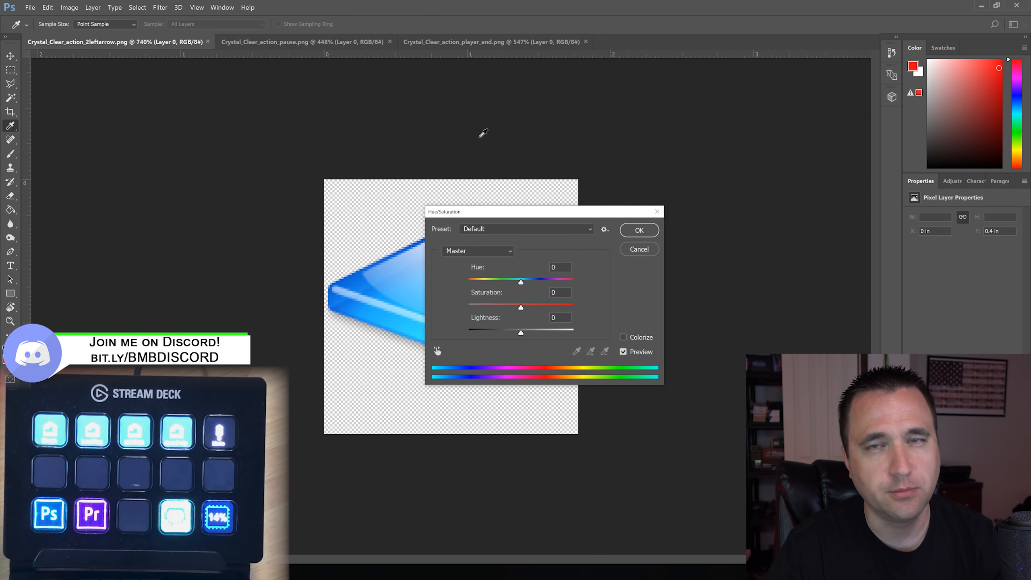
pyautogui.moveTo(548, 212); pyautogui.dragTo(699, 221)
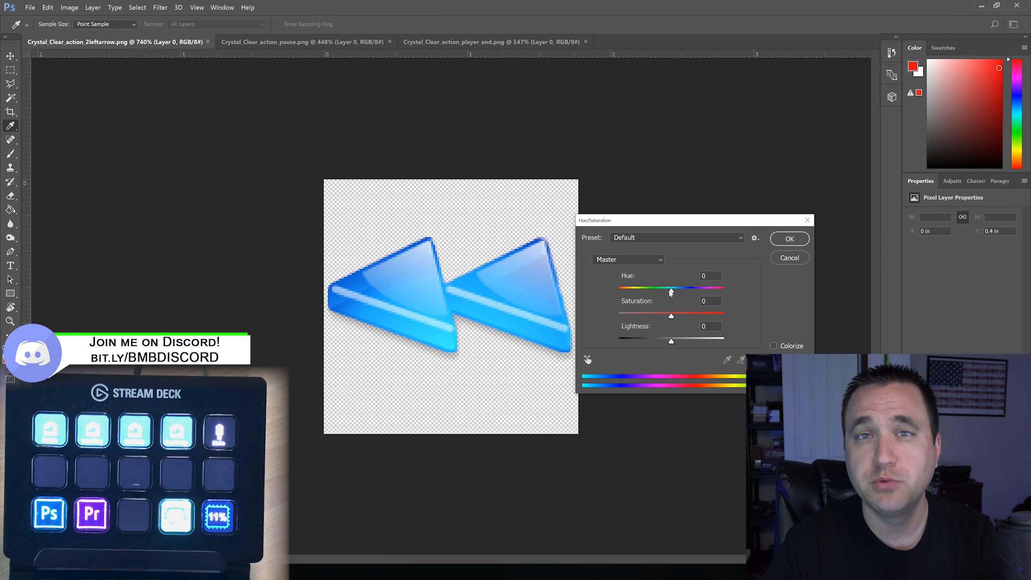
pyautogui.moveTo(672, 292); pyautogui.dragTo(621, 292)
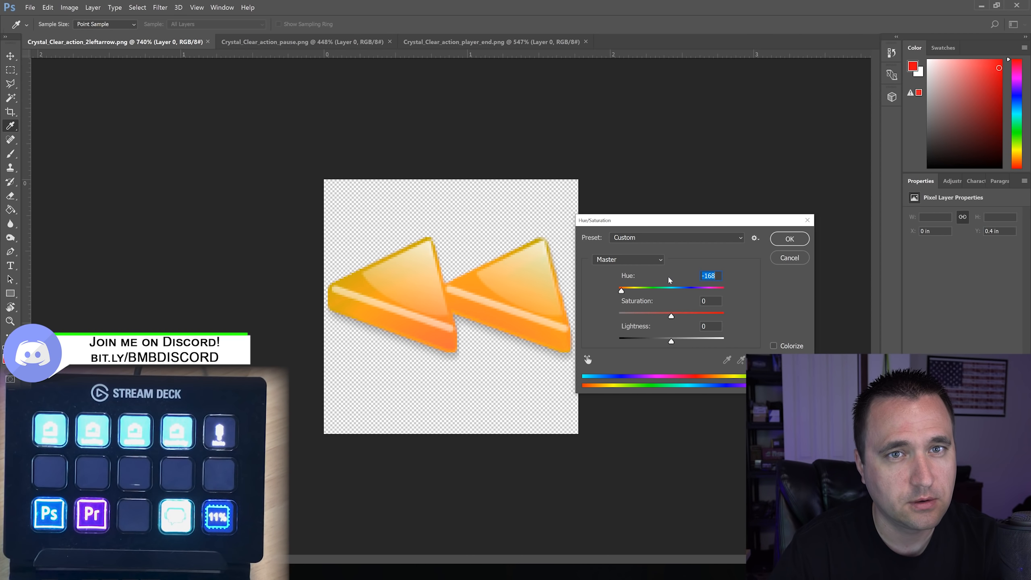
# Fine-tune the double left arrow's hue to -170, apply the adjustment and save the PNG
pyautogui.press('Down')
pyautogui.press('Down')
pyautogui.press('Down')
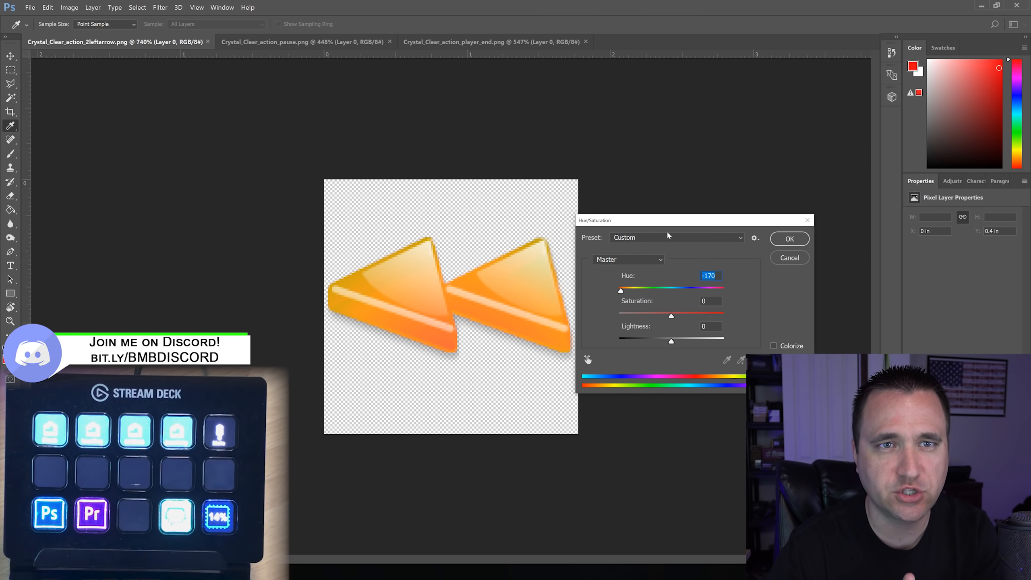
pyautogui.moveTo(676, 224); pyautogui.dragTo(590, 237)
pyautogui.click(670, 247)
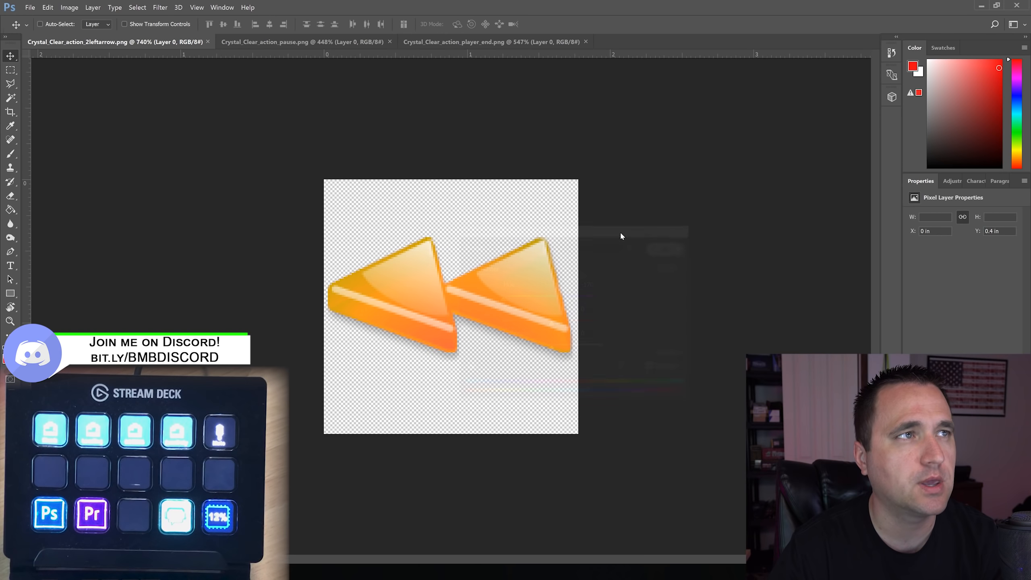
pyautogui.click(30, 7)
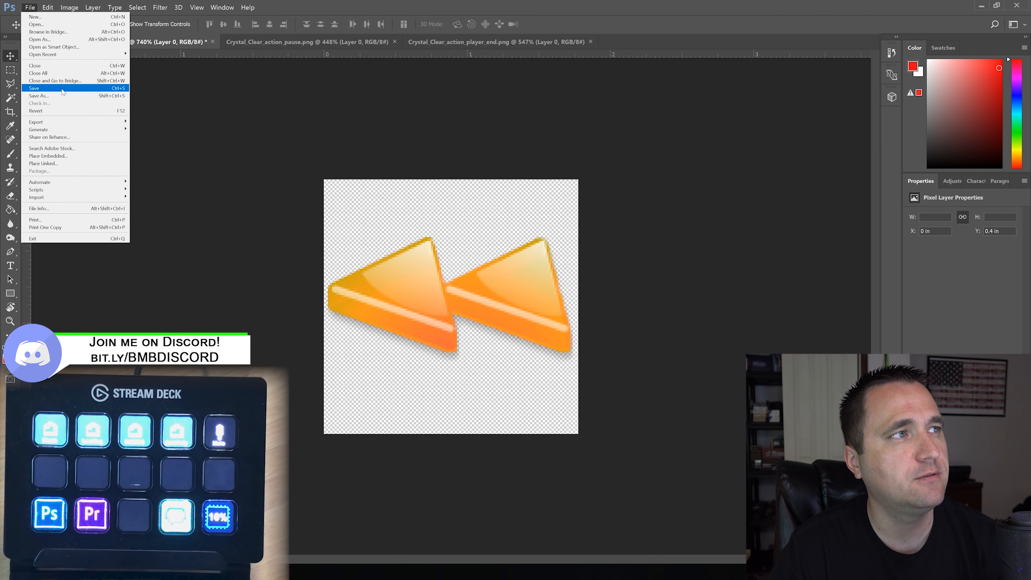
pyautogui.click(37, 89)
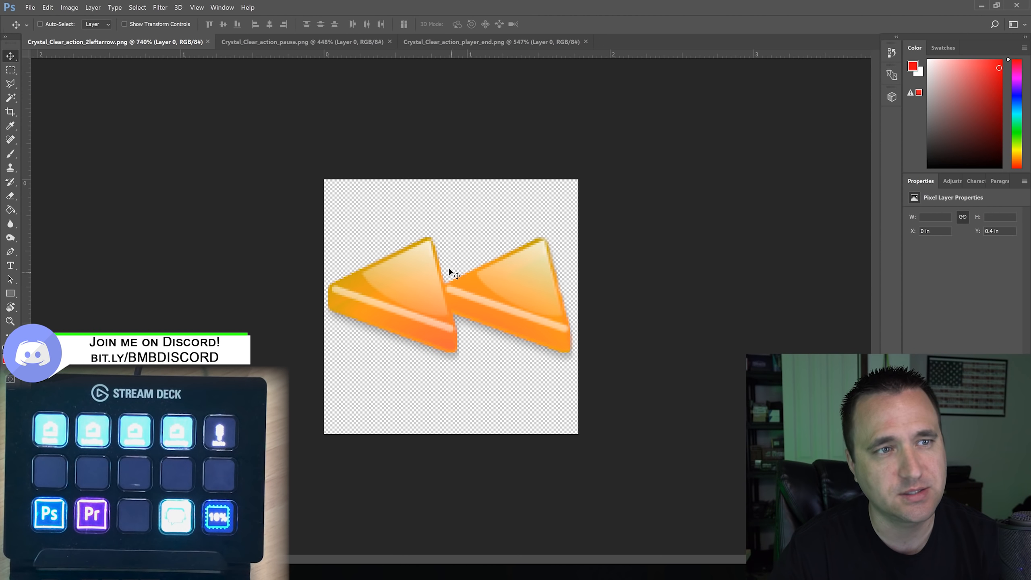
# Recolor Crystal_Clear_action_pause.png with a Hue/Saturation hue of -170 and save the file
pyautogui.click(276, 42)
pyautogui.click(489, 42)
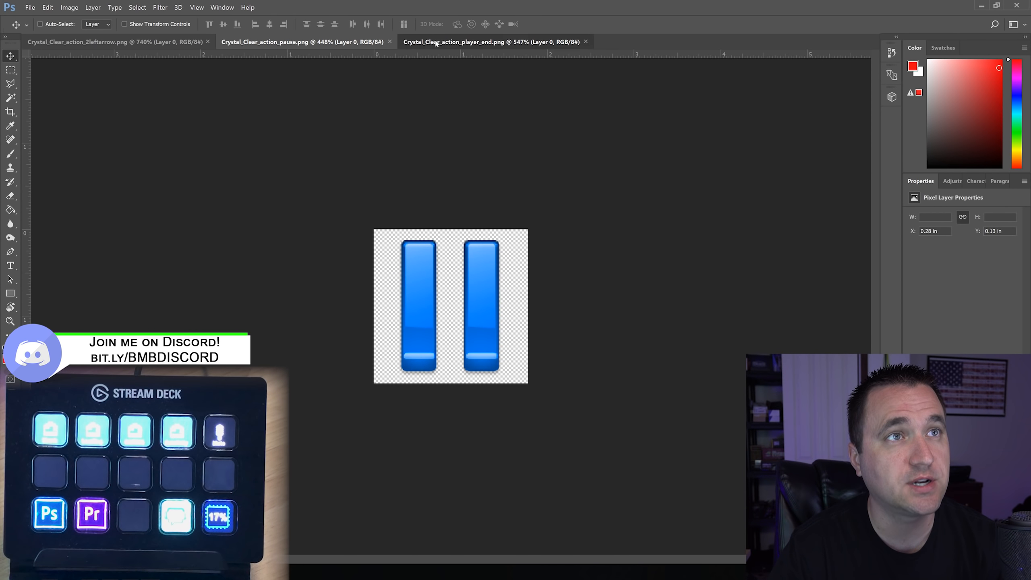
pyautogui.click(340, 43)
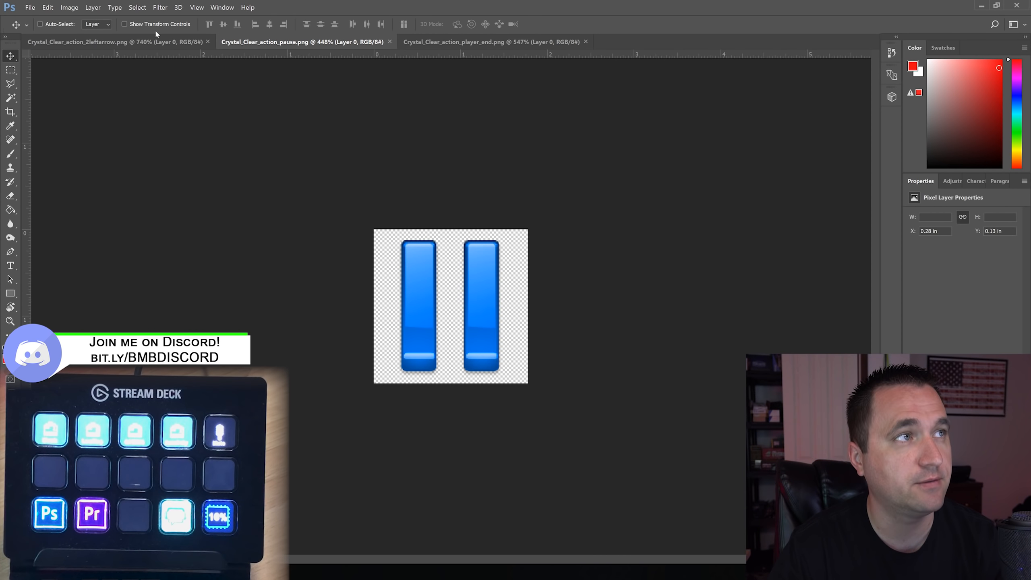
pyautogui.click(65, 7)
pyautogui.moveTo(83, 28)
pyautogui.click(175, 70)
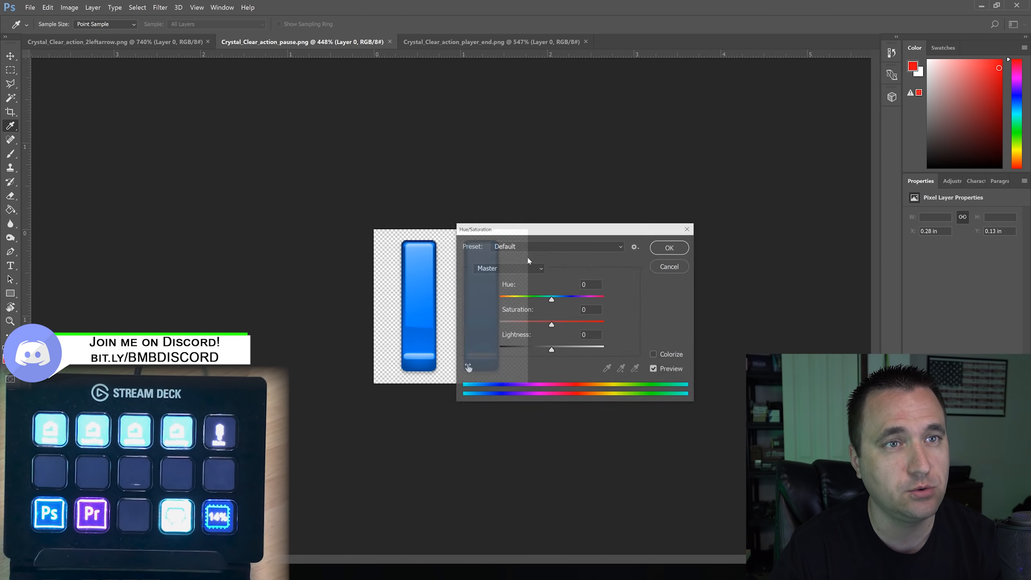
pyautogui.doubleClick(585, 284)
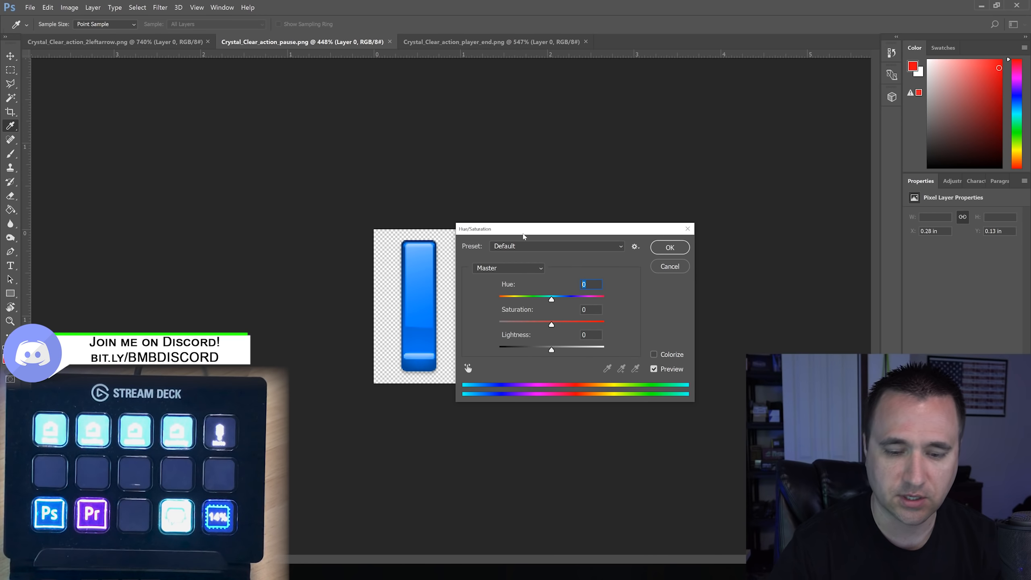
pyautogui.write('-170')
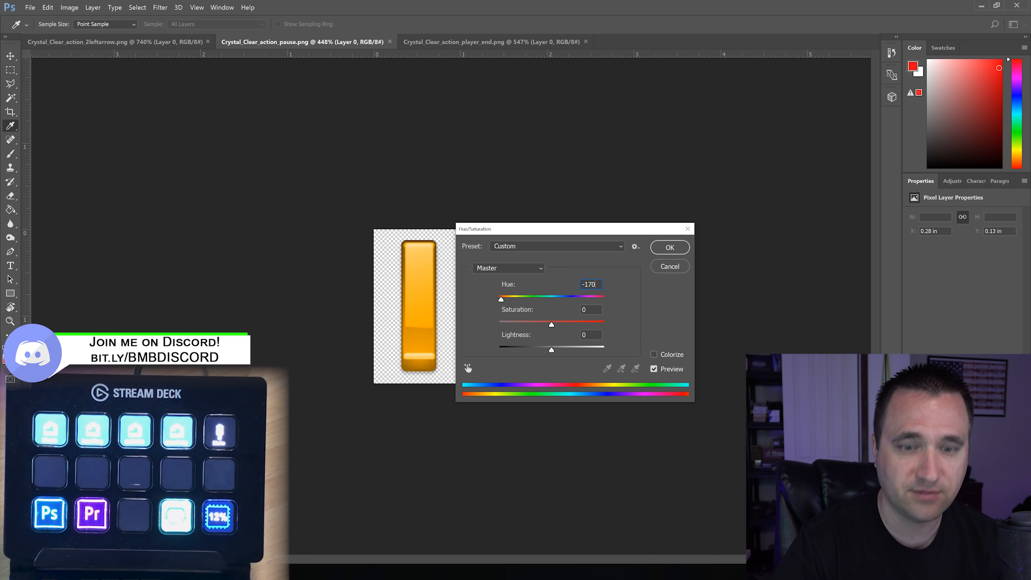
pyautogui.press('Return')
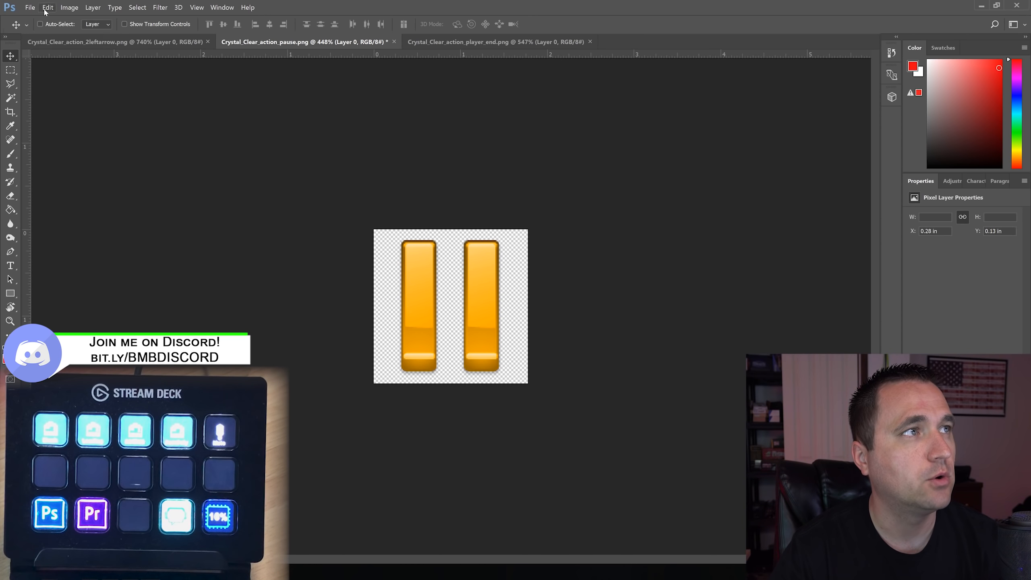
pyautogui.click(30, 7)
pyautogui.click(51, 89)
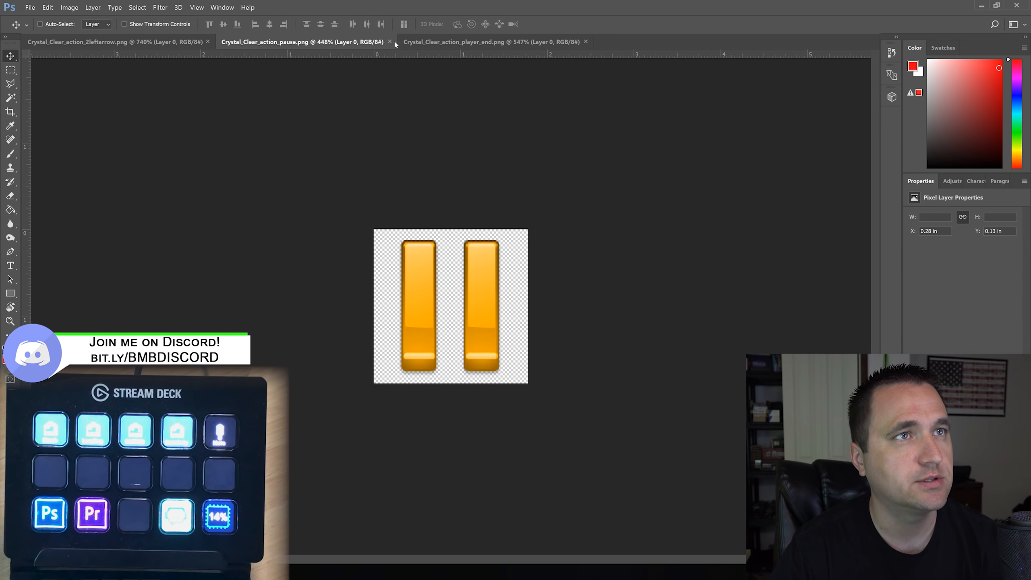
# Apply a Hue/Saturation hue of -170 to Crystal_Clear_action_player_end.png and save the file
pyautogui.click(492, 42)
pyautogui.click(68, 8)
pyautogui.moveTo(81, 28)
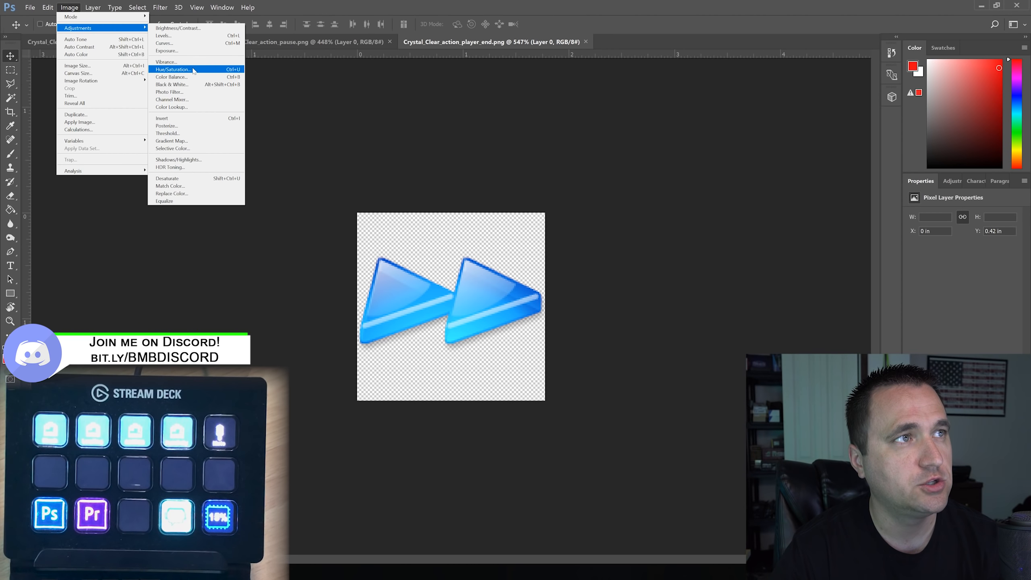
pyautogui.click(194, 69)
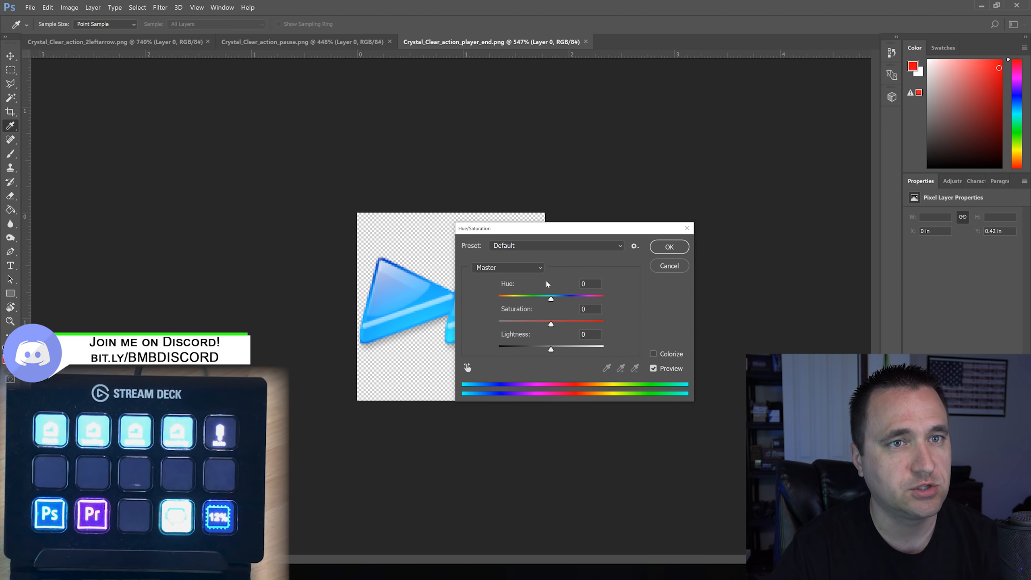
pyautogui.write('-170')
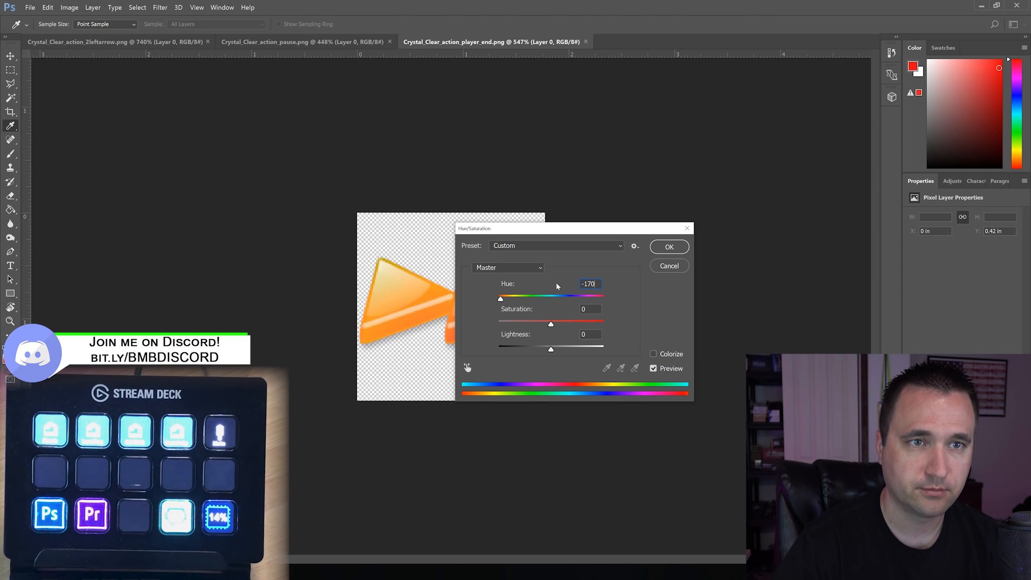
pyautogui.press('Return')
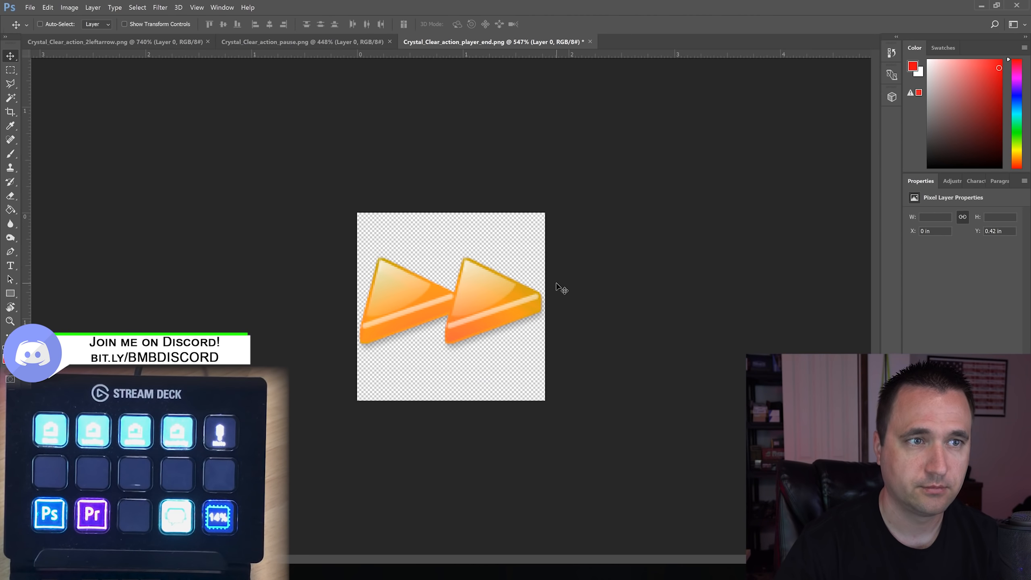
pyautogui.click(30, 8)
pyautogui.click(45, 90)
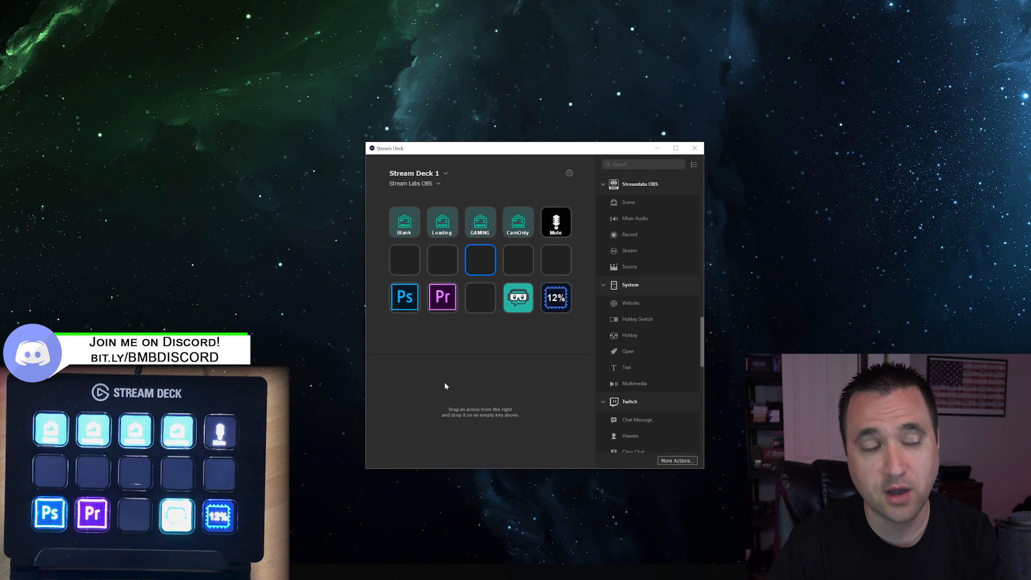
# Check the Plex logo image results in the browser, return to Stream Deck and assign a System Open action to the empty key beside Premiere Pro
pyautogui.hotkey('alt', 'Tab')
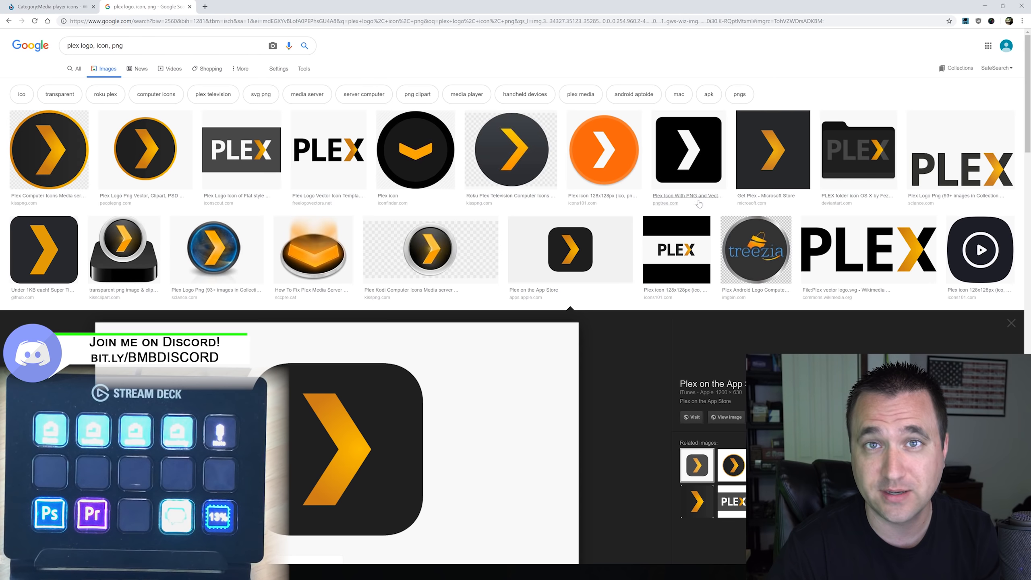
pyautogui.click(985, 6)
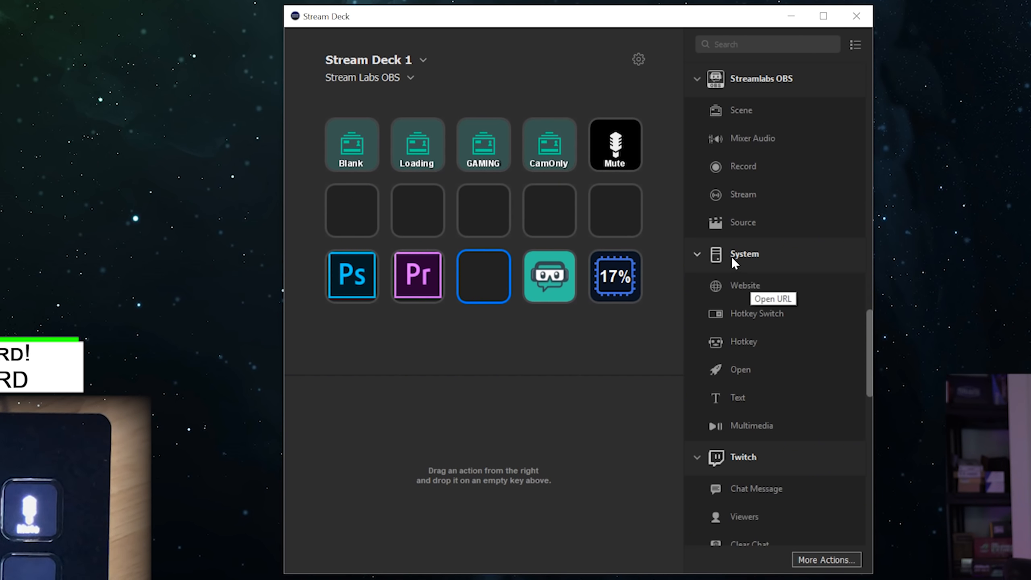
pyautogui.moveTo(720, 374); pyautogui.dragTo(489, 278)
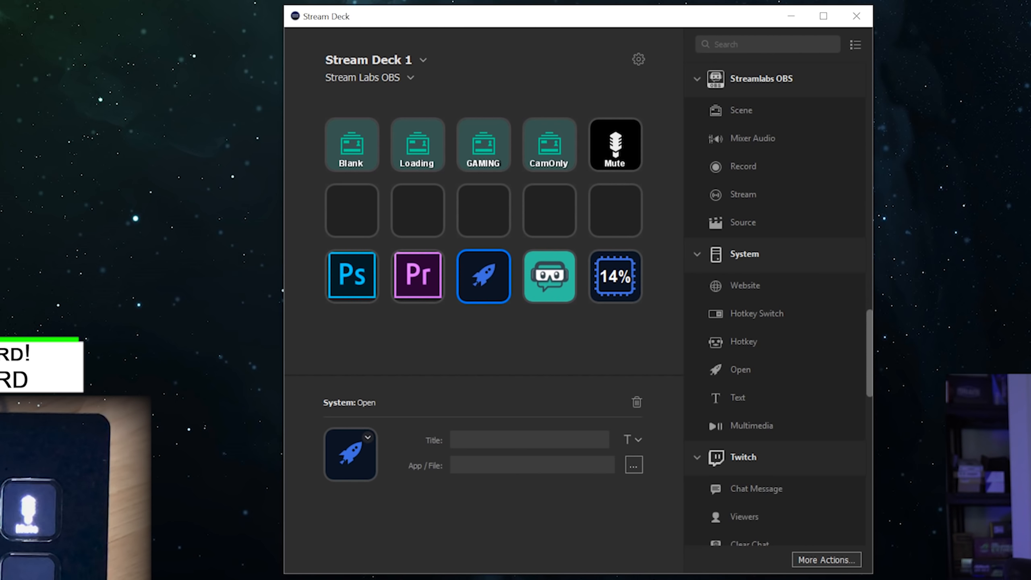
# Set the Open action's file to PlexMediaPlayer.exe from the Plex Media Player folder in Program Files
pyautogui.click(631, 464)
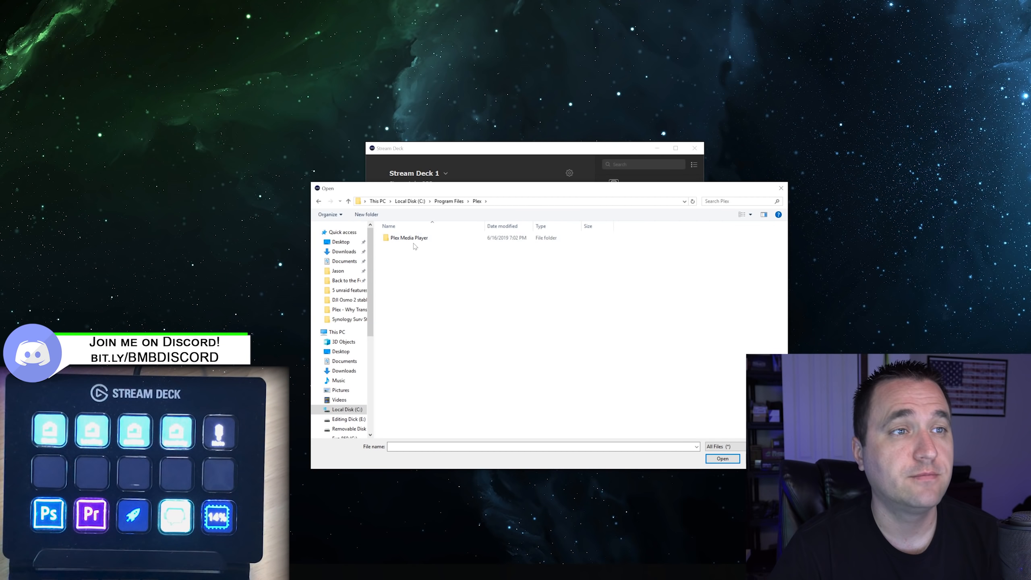
pyautogui.doubleClick(410, 238)
pyautogui.scroll(-3, 464, 408)
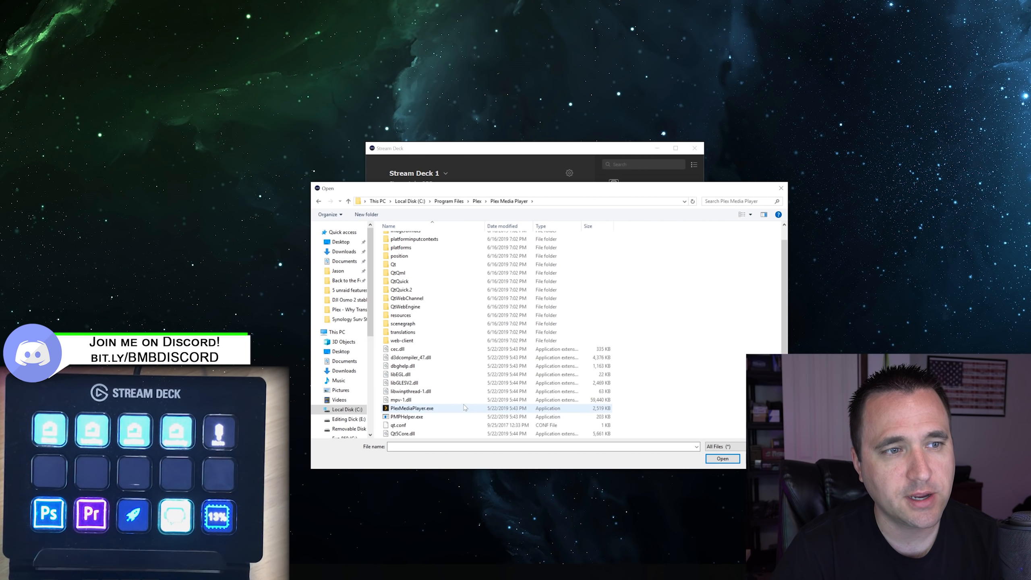
pyautogui.click(411, 408)
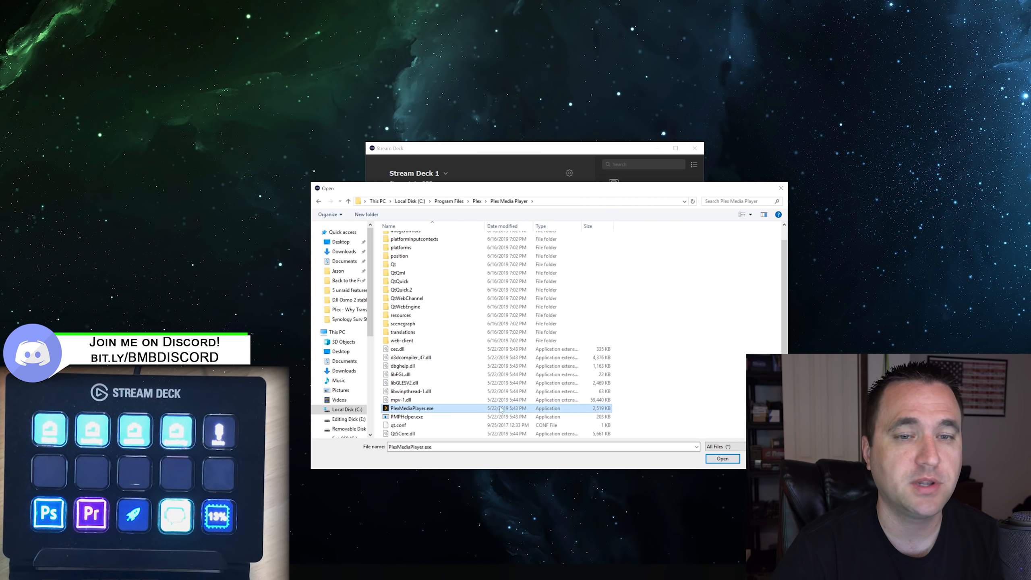
pyautogui.click(722, 458)
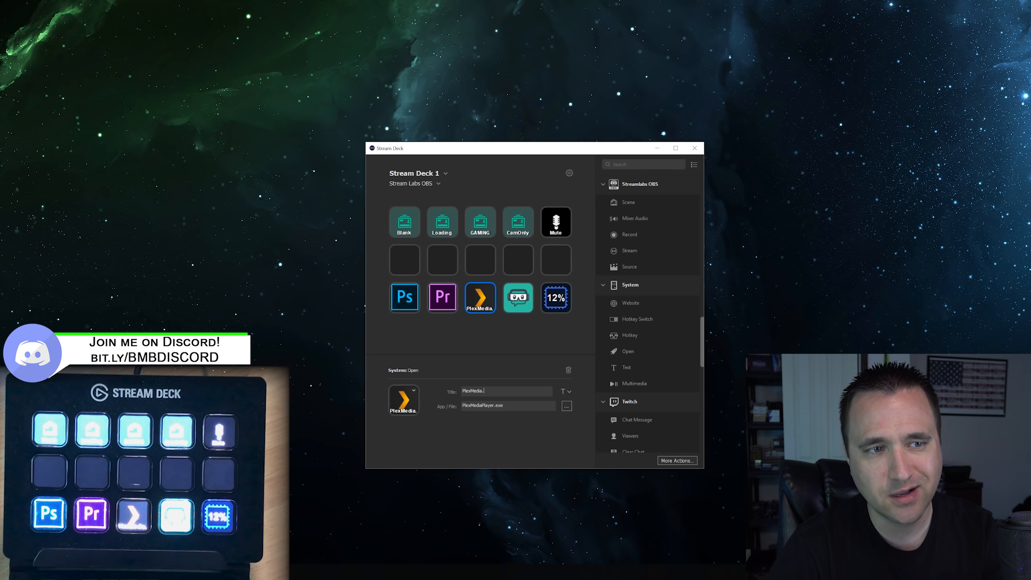
# Clear the title of the Plex Media Player key so only its icon remains
pyautogui.press('BackSpace')
pyautogui.press('BackSpace')
pyautogui.press('BackSpace')
pyautogui.press('BackSpace')
pyautogui.press('BackSpace')
pyautogui.press('BackSpace')
pyautogui.press('BackSpace')
pyautogui.press('BackSpace')
pyautogui.press('BackSpace')
pyautogui.press('BackSpace')
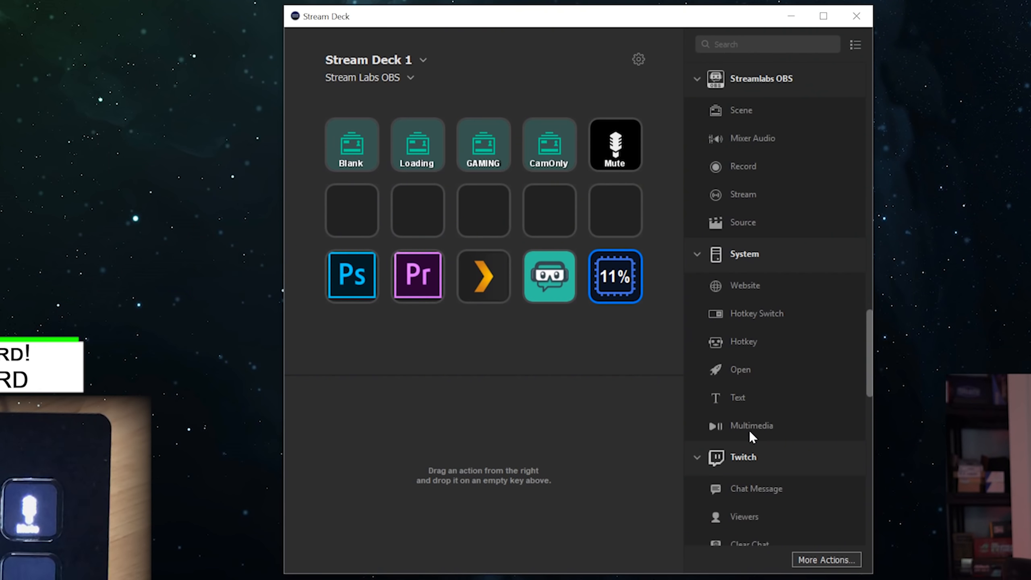
# Try a Multimedia action on the middle row's fourth key and examine its available actions
pyautogui.moveTo(741, 424); pyautogui.dragTo(566, 211)
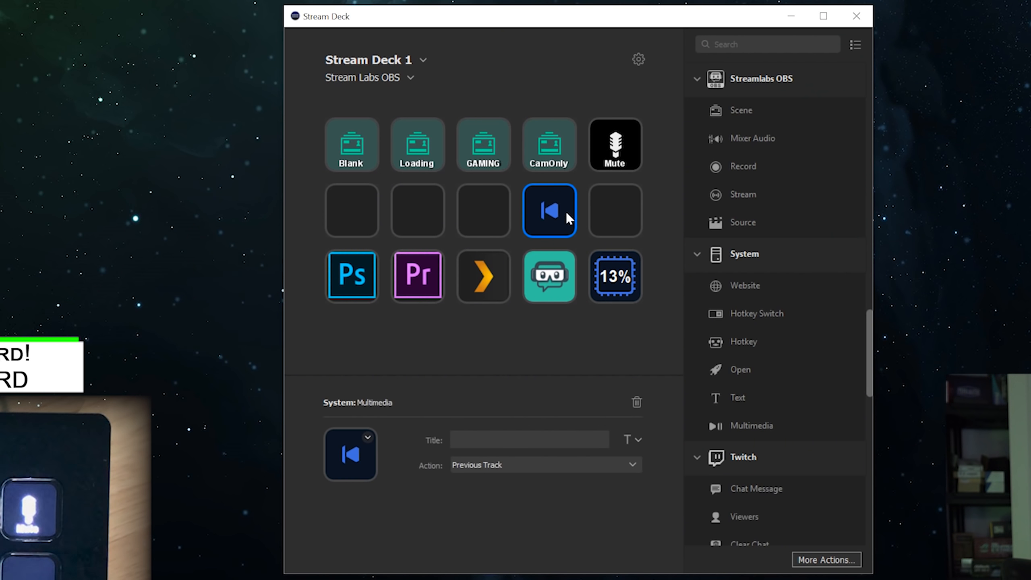
pyautogui.click(510, 469)
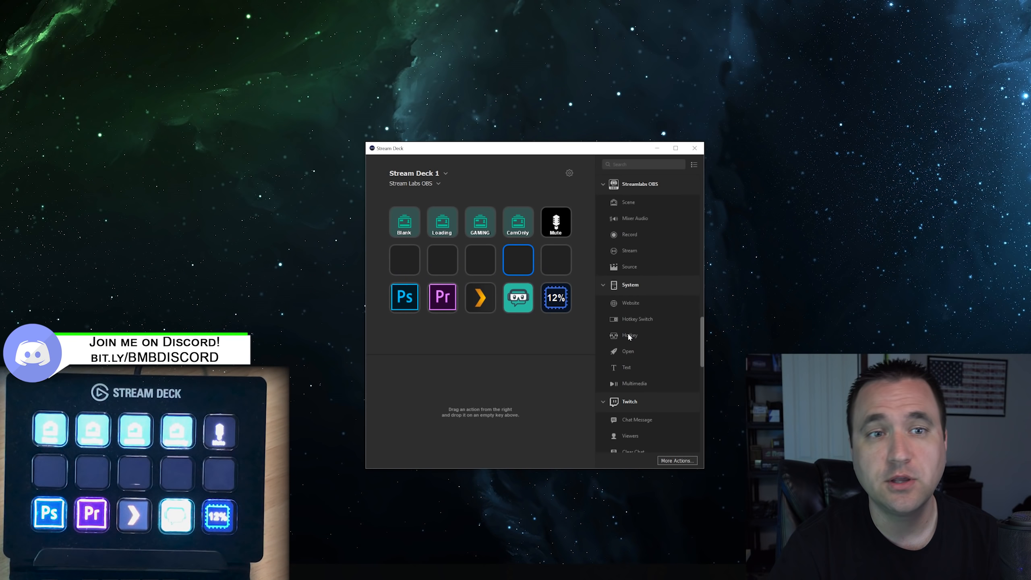
# Assign a Right arrow Hotkey to the middle row's fourth key, with the Crystal_Clear_action_player_end.png icon and no title
pyautogui.moveTo(628, 335); pyautogui.dragTo(518, 260)
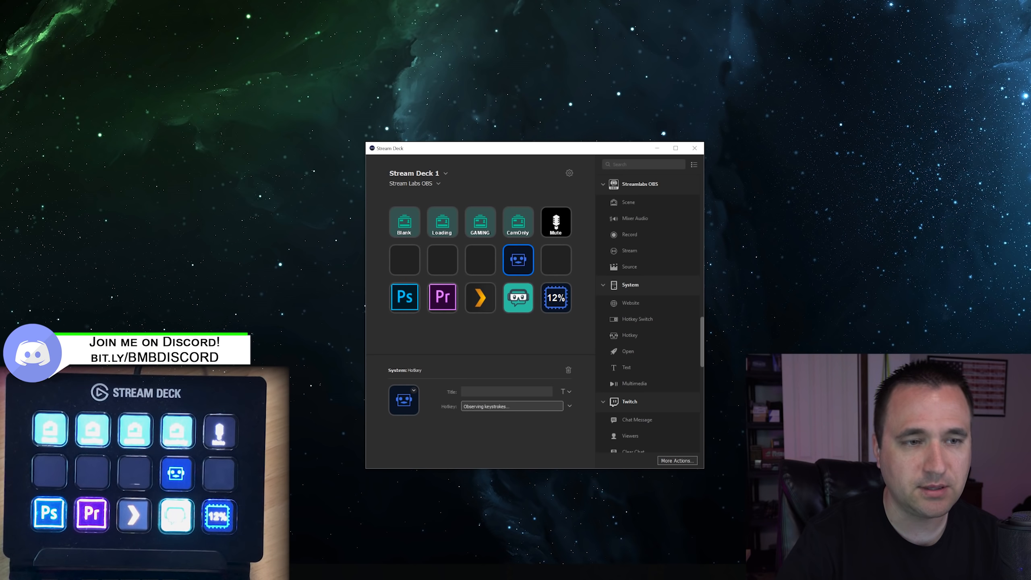
pyautogui.press('Right')
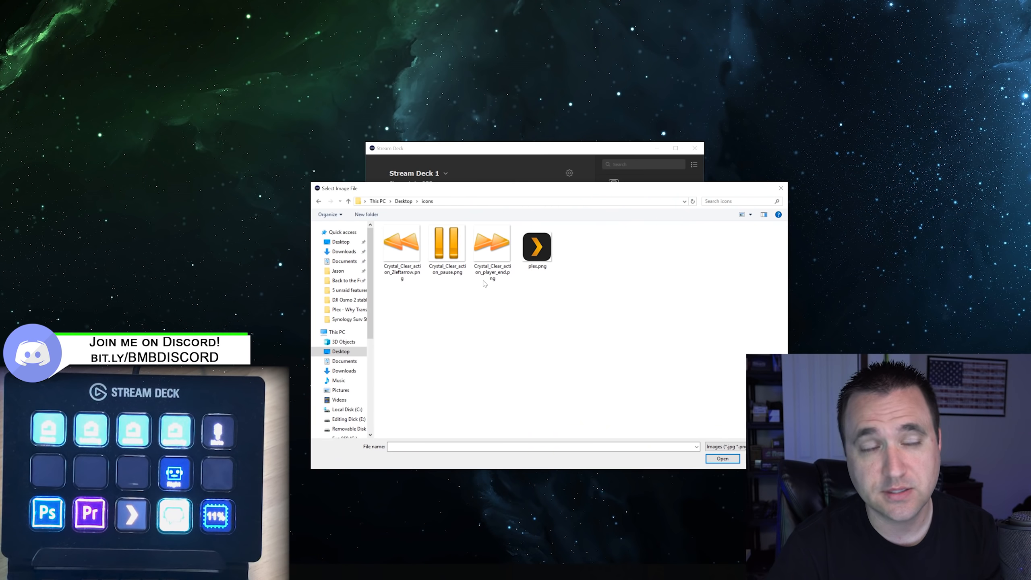
pyautogui.click(490, 253)
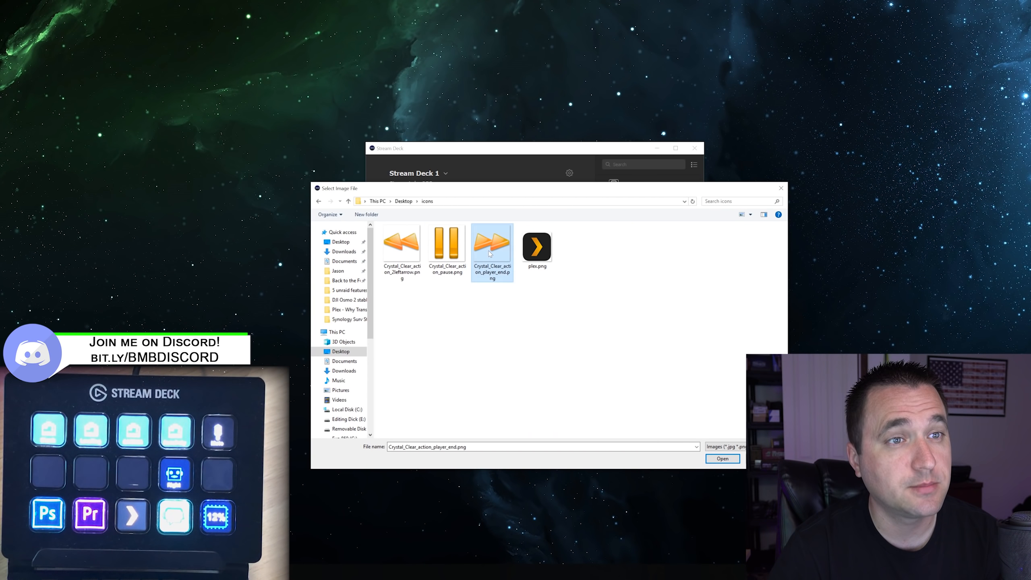
pyautogui.click(723, 459)
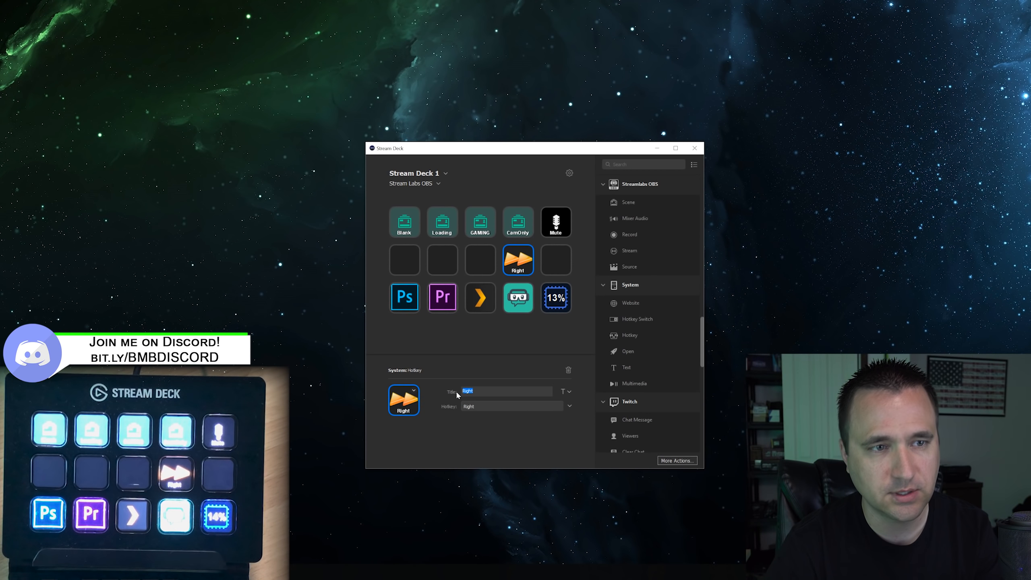
pyautogui.press('BackSpace')
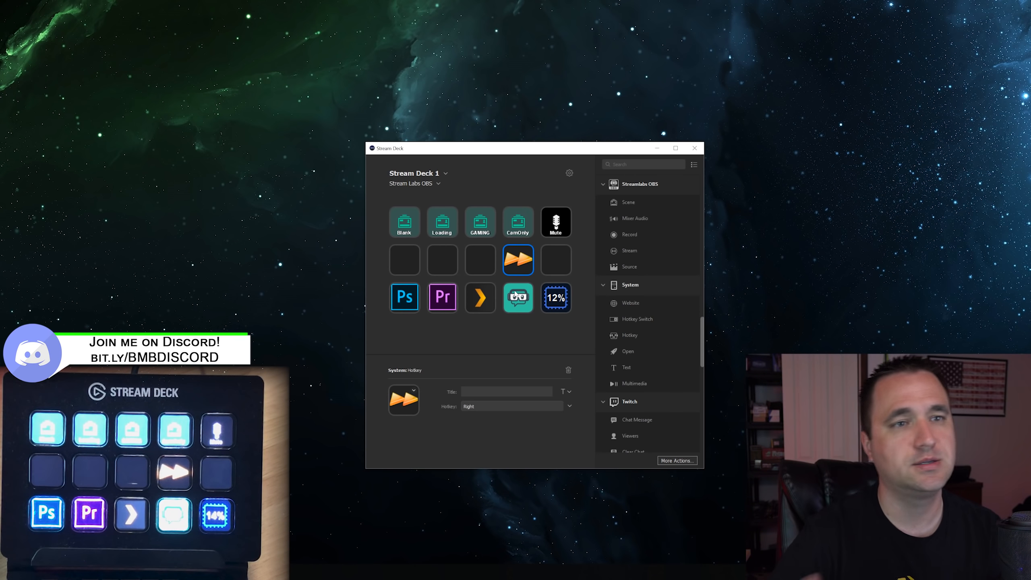
# Assign a Left arrow Hotkey to the middle row's second key, using the Crystal_Clear_action_2leftarrow.png icon and no title
pyautogui.moveTo(630, 336); pyautogui.dragTo(448, 263)
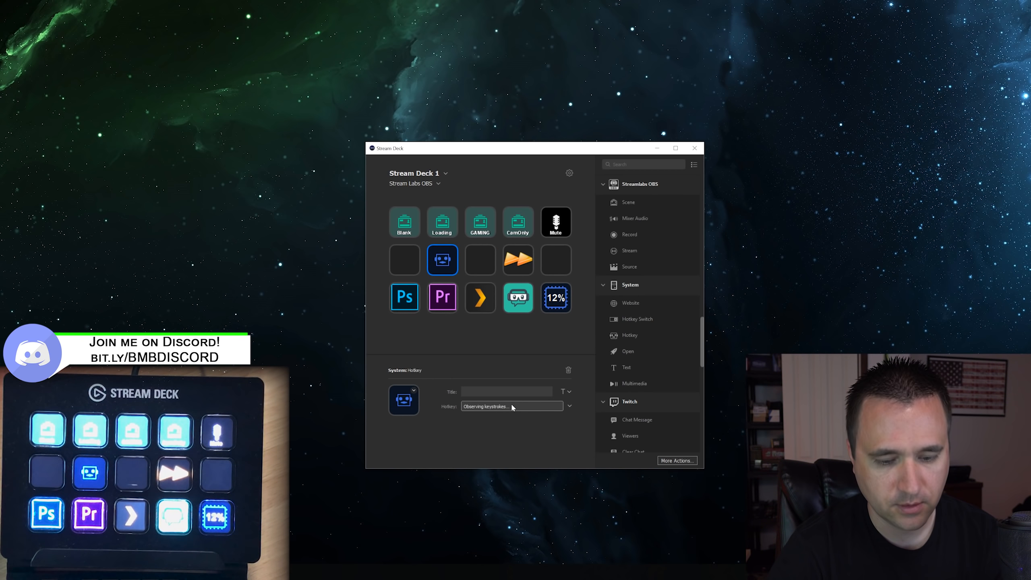
pyautogui.press('Left')
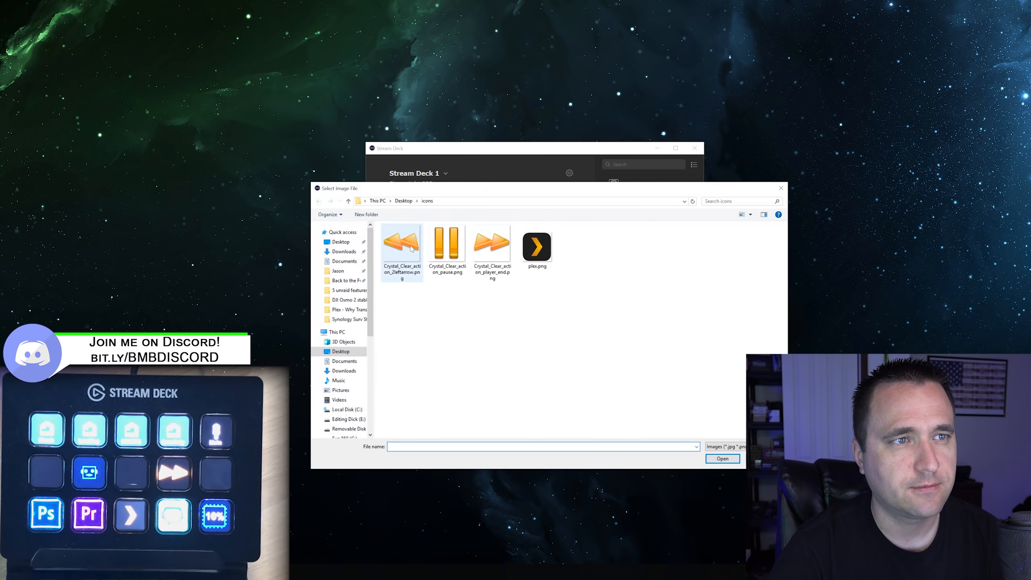
pyautogui.click(396, 251)
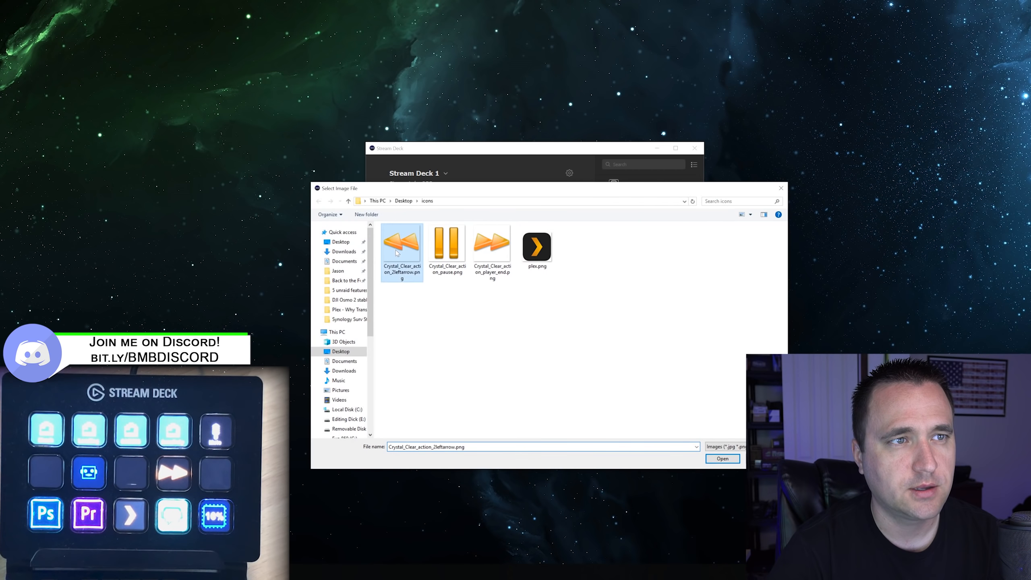
pyautogui.click(723, 459)
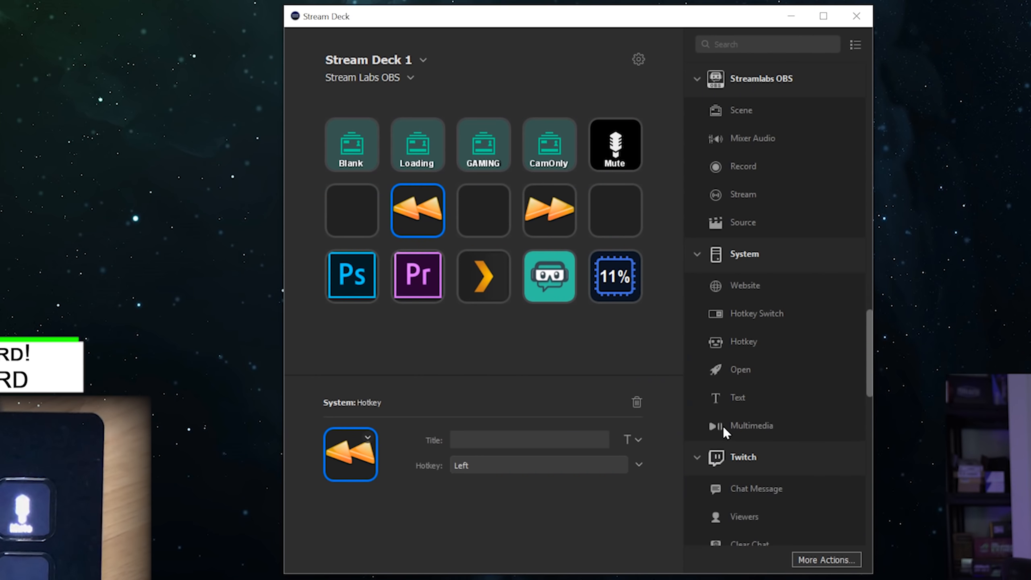
# Assign a Multimedia Play / Pause action to the middle row's centre key and give it the Crystal_Clear_action_pause.png icon
pyautogui.moveTo(714, 427); pyautogui.dragTo(483, 211)
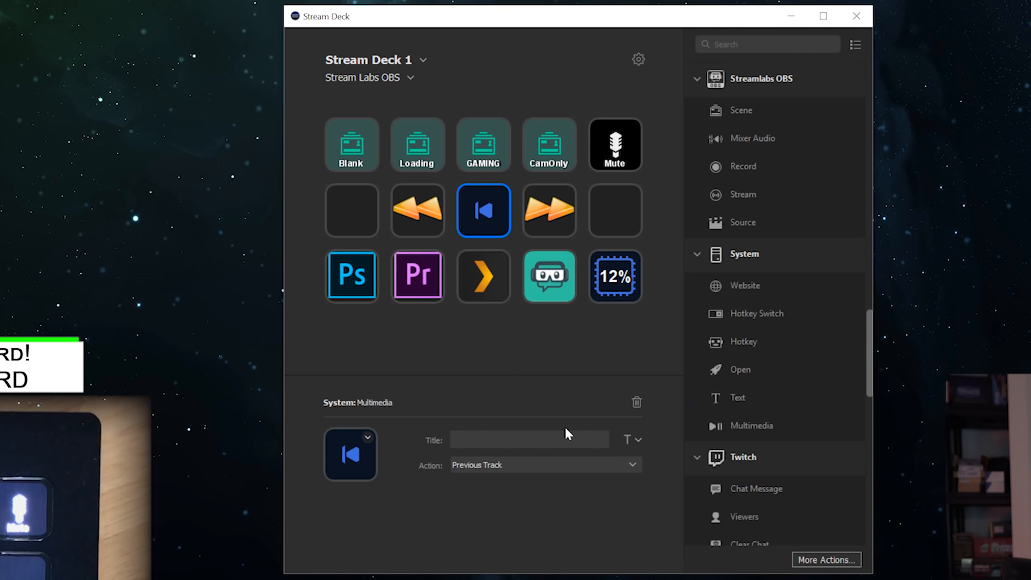
pyautogui.click(510, 463)
pyautogui.click(521, 491)
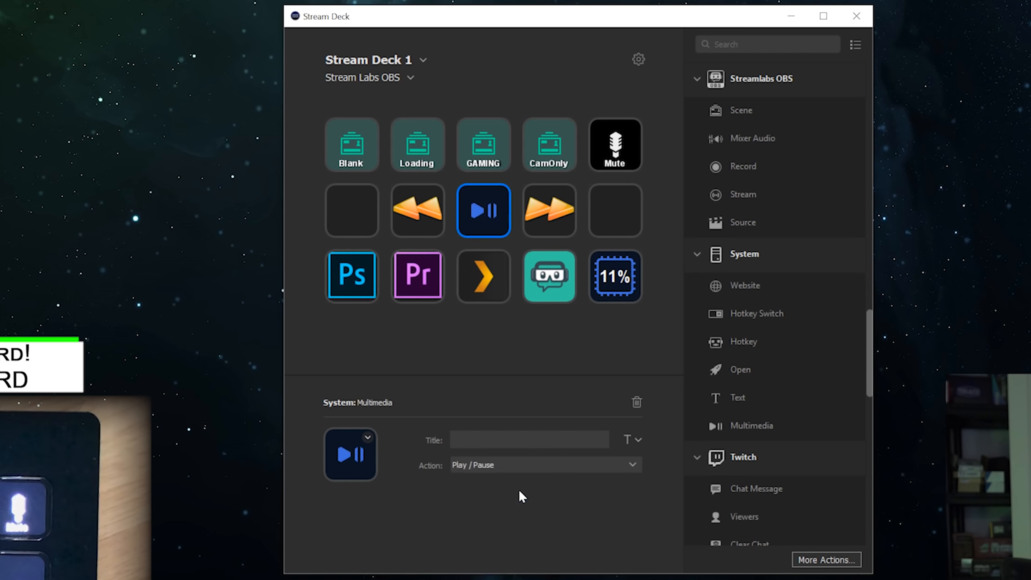
pyautogui.click(368, 435)
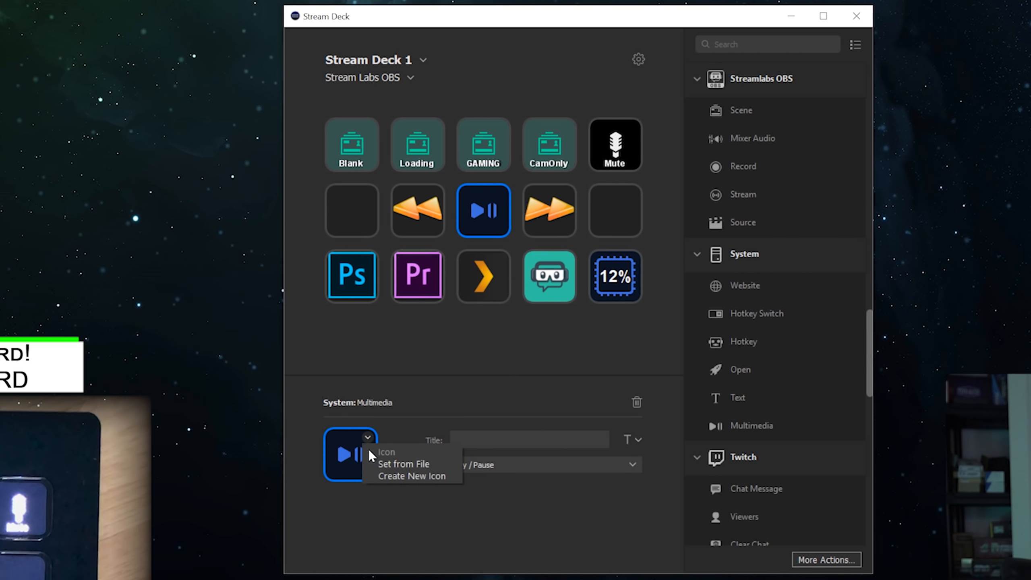
pyautogui.click(390, 464)
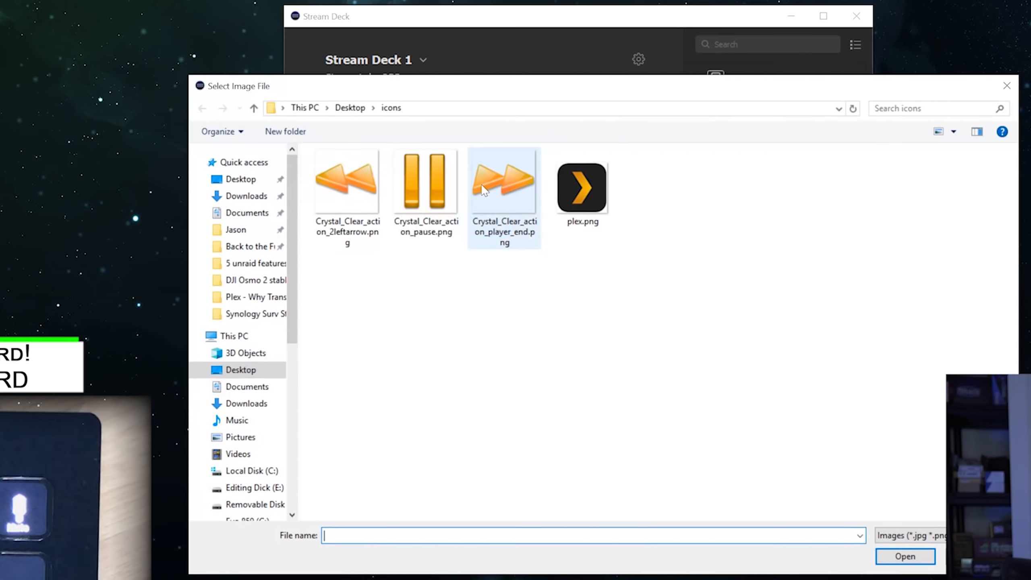
pyautogui.click(437, 182)
pyautogui.click(906, 557)
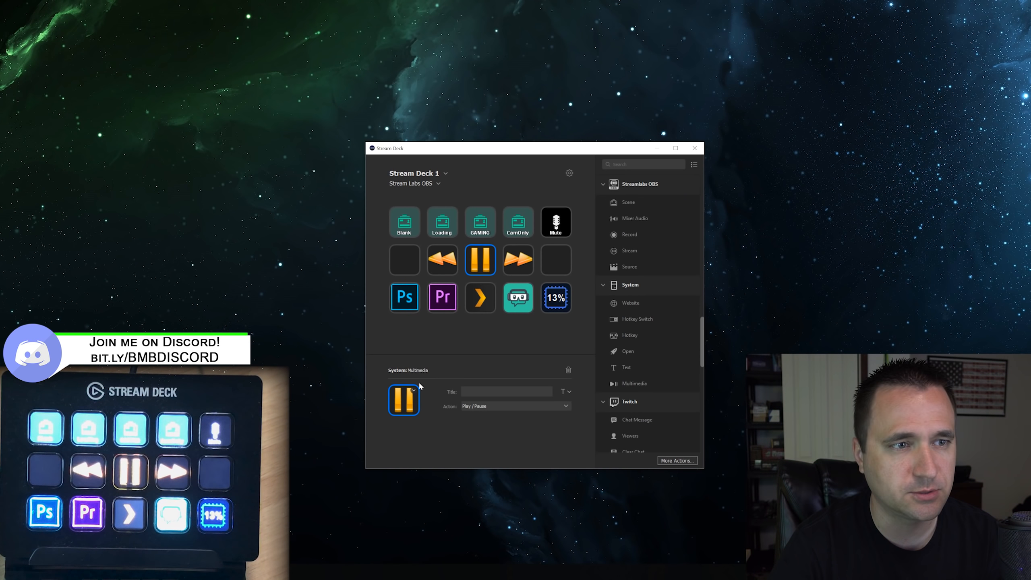
pyautogui.click(413, 391)
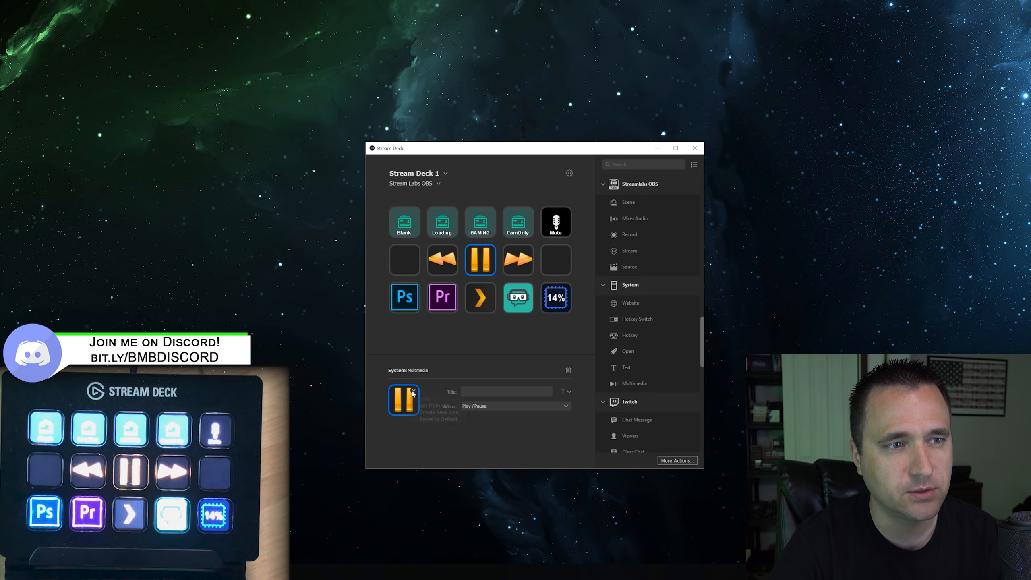
pyautogui.click(469, 365)
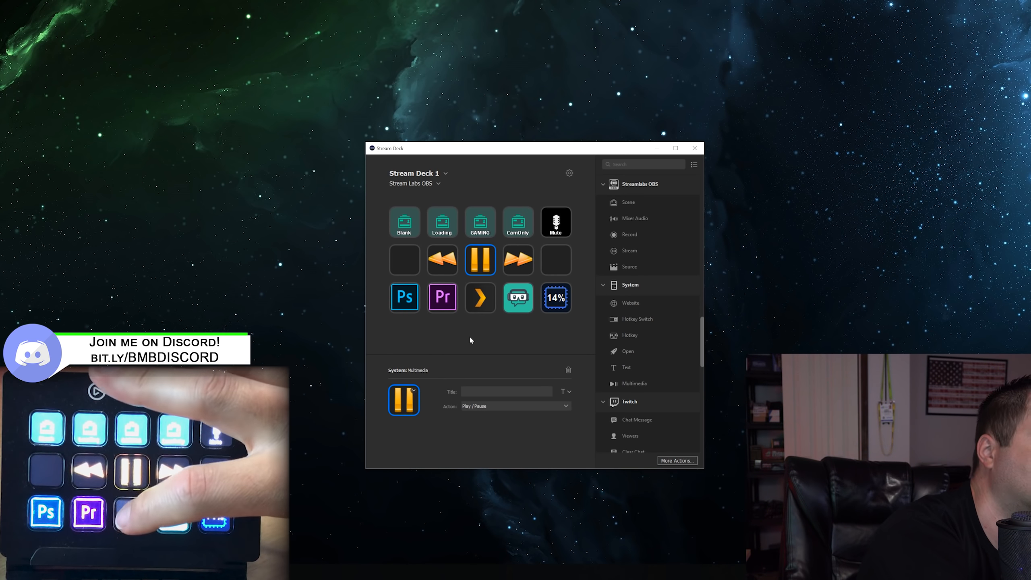
# Try a Multimedia Next Track action on the middle row's last key, review the other options and delete the action
pyautogui.moveTo(634, 383); pyautogui.dragTo(555, 260)
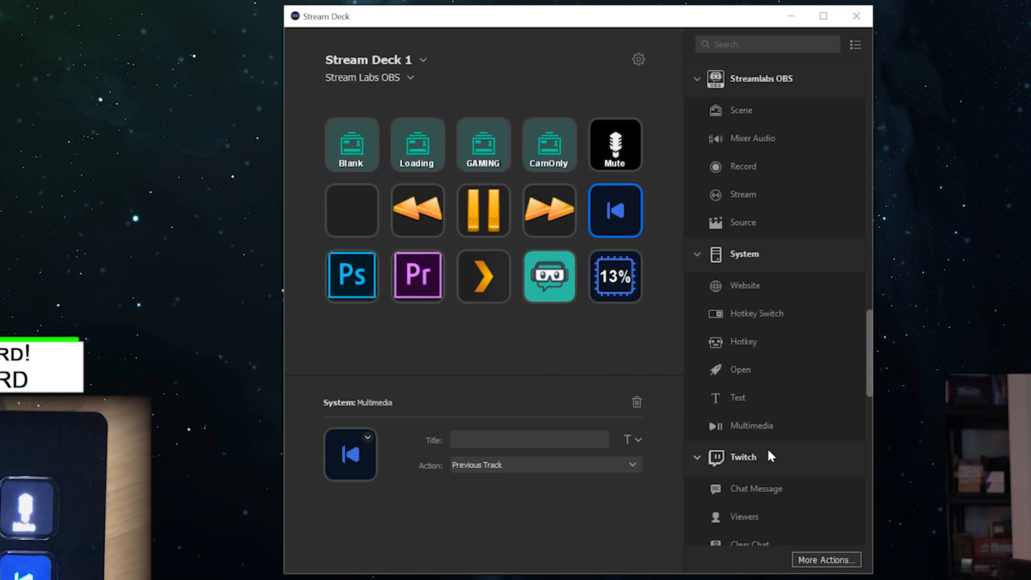
pyautogui.click(500, 460)
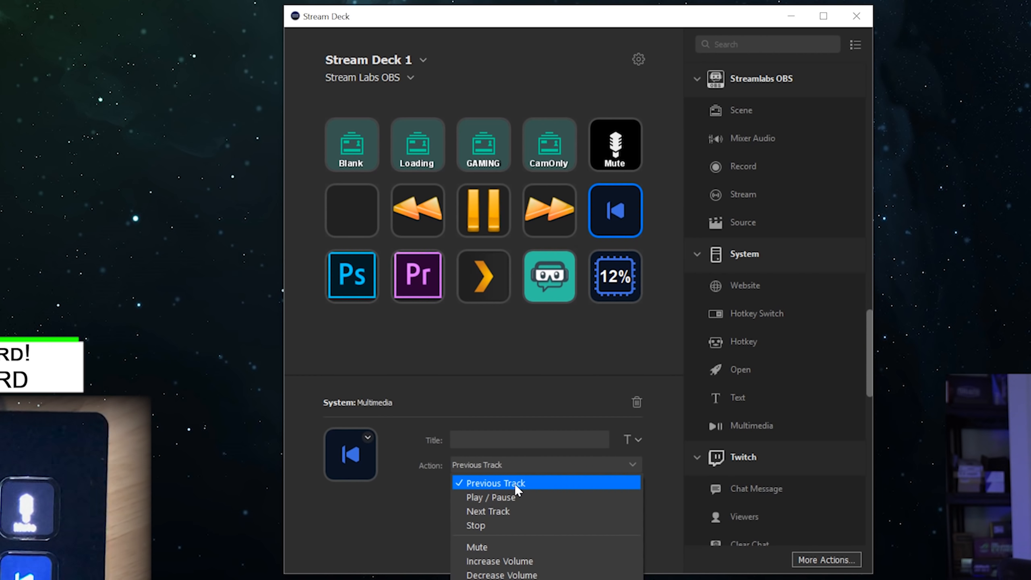
pyautogui.click(504, 513)
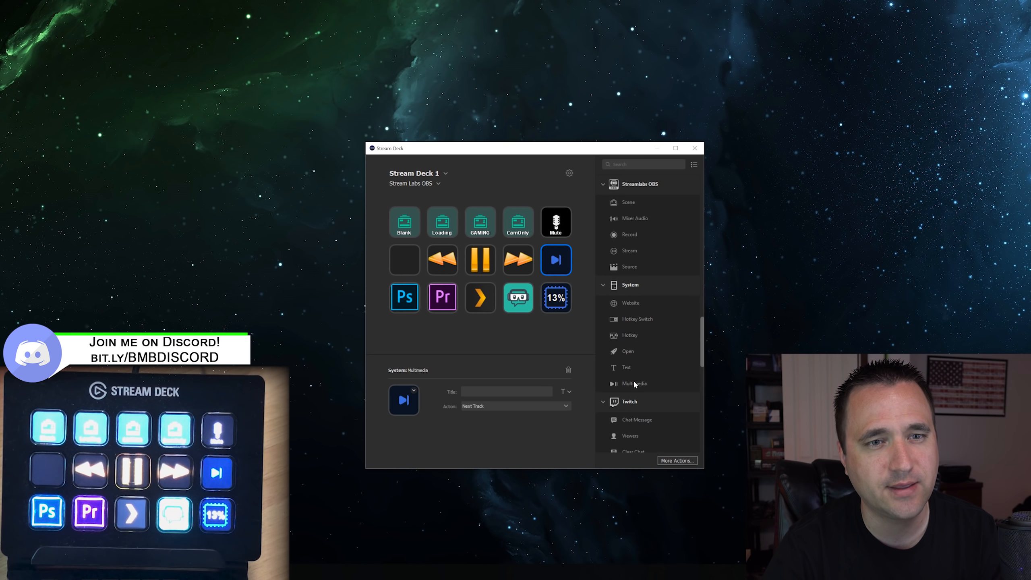
pyautogui.click(566, 406)
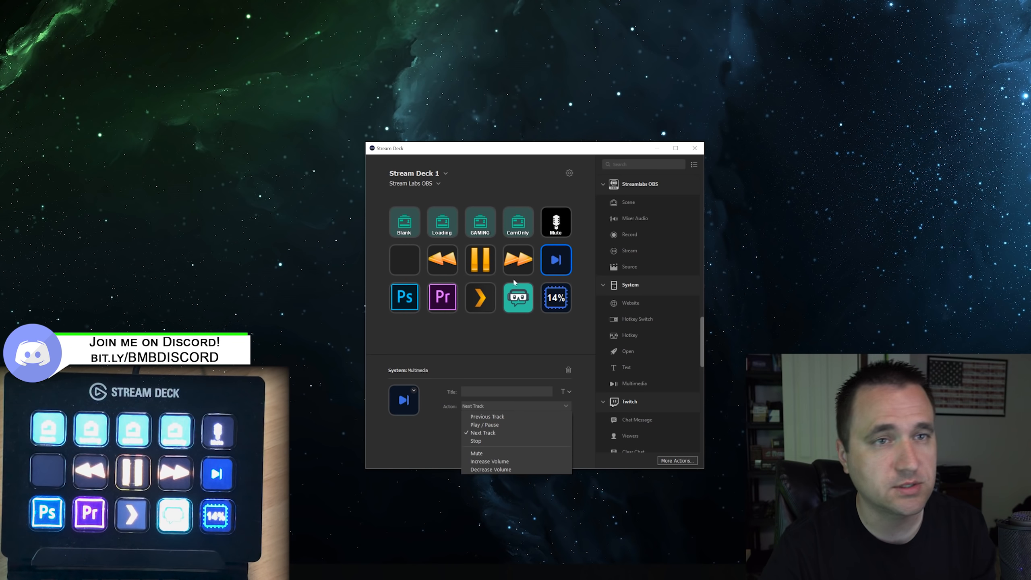
pyautogui.click(551, 260)
pyautogui.click(569, 371)
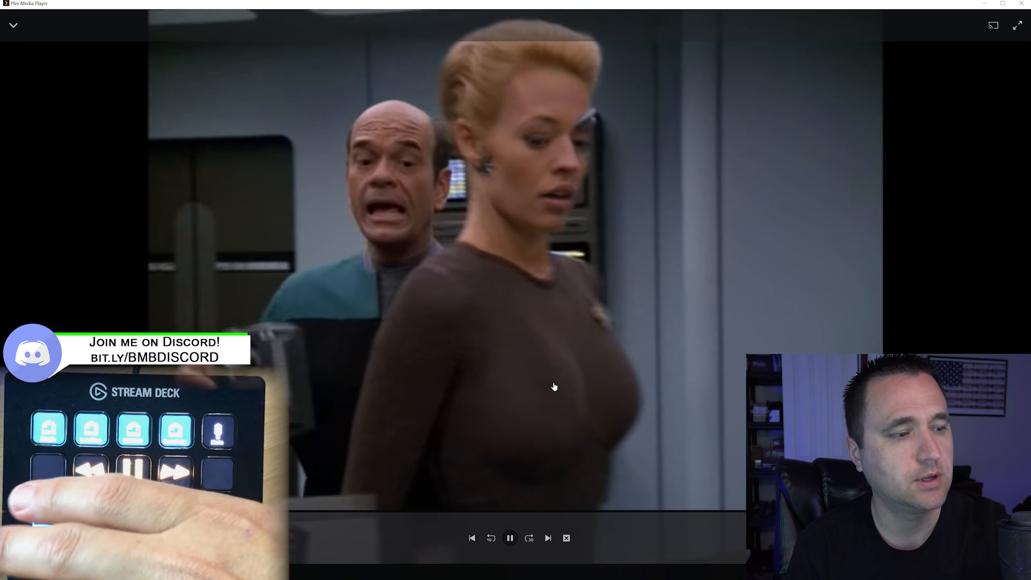
# Test the controls on the video in Plex Media Player by toggling pause and play, skipping back twice and pausing it
pyautogui.press('space')
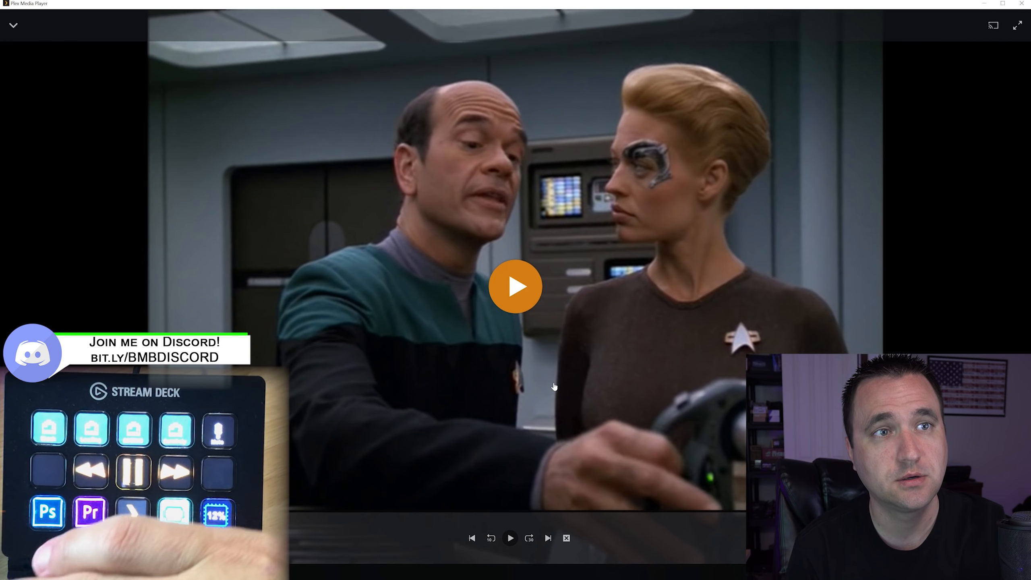
pyautogui.press('space')
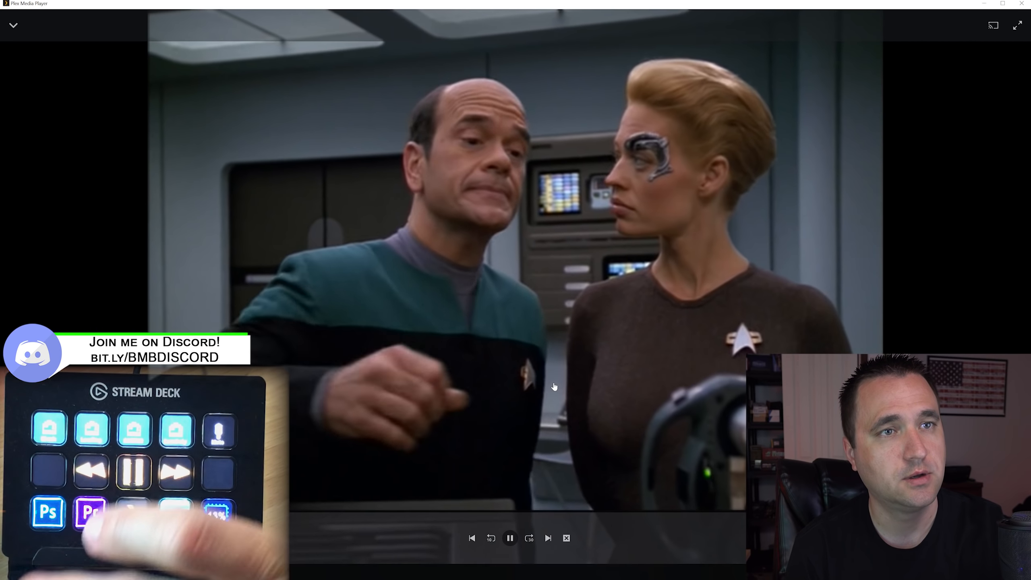
pyautogui.press('space')
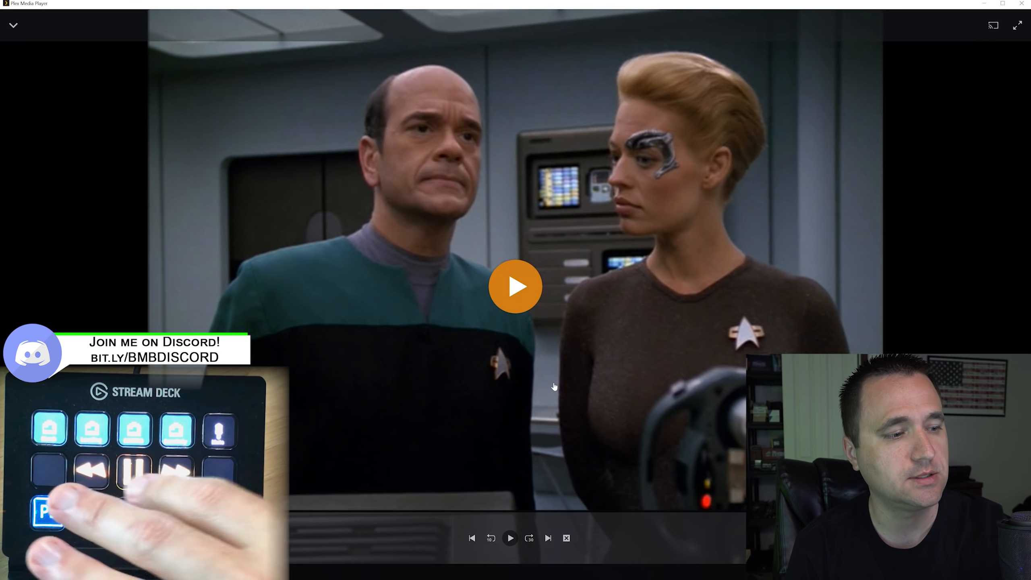
pyautogui.press('space')
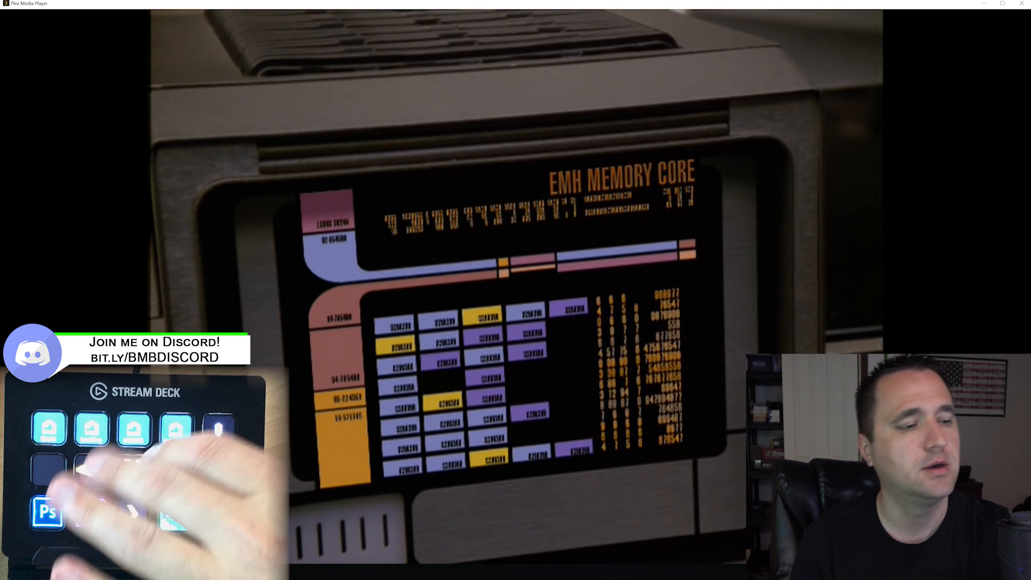
pyautogui.press('Left')
pyautogui.press('Left')
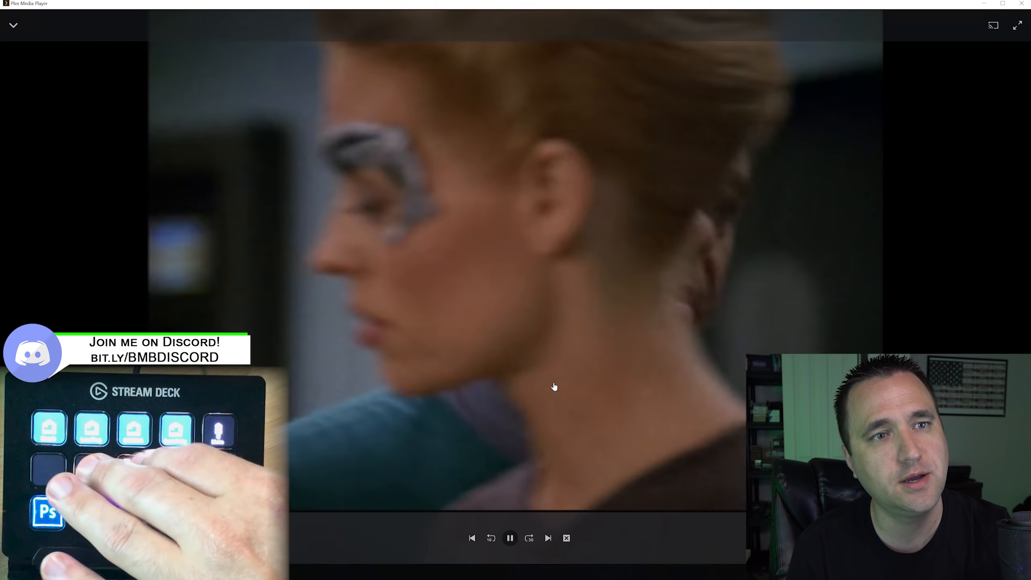
pyautogui.press('space')
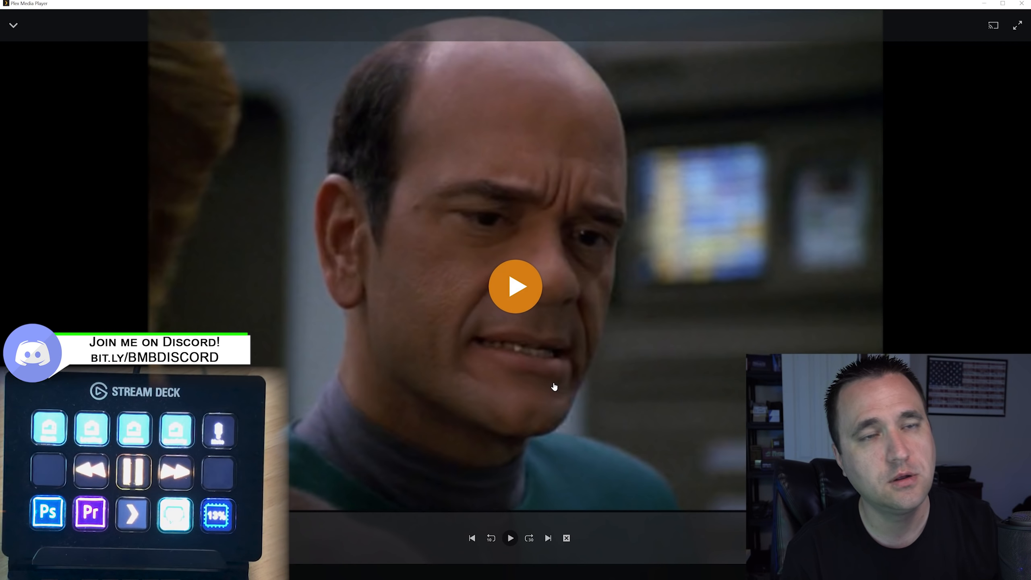